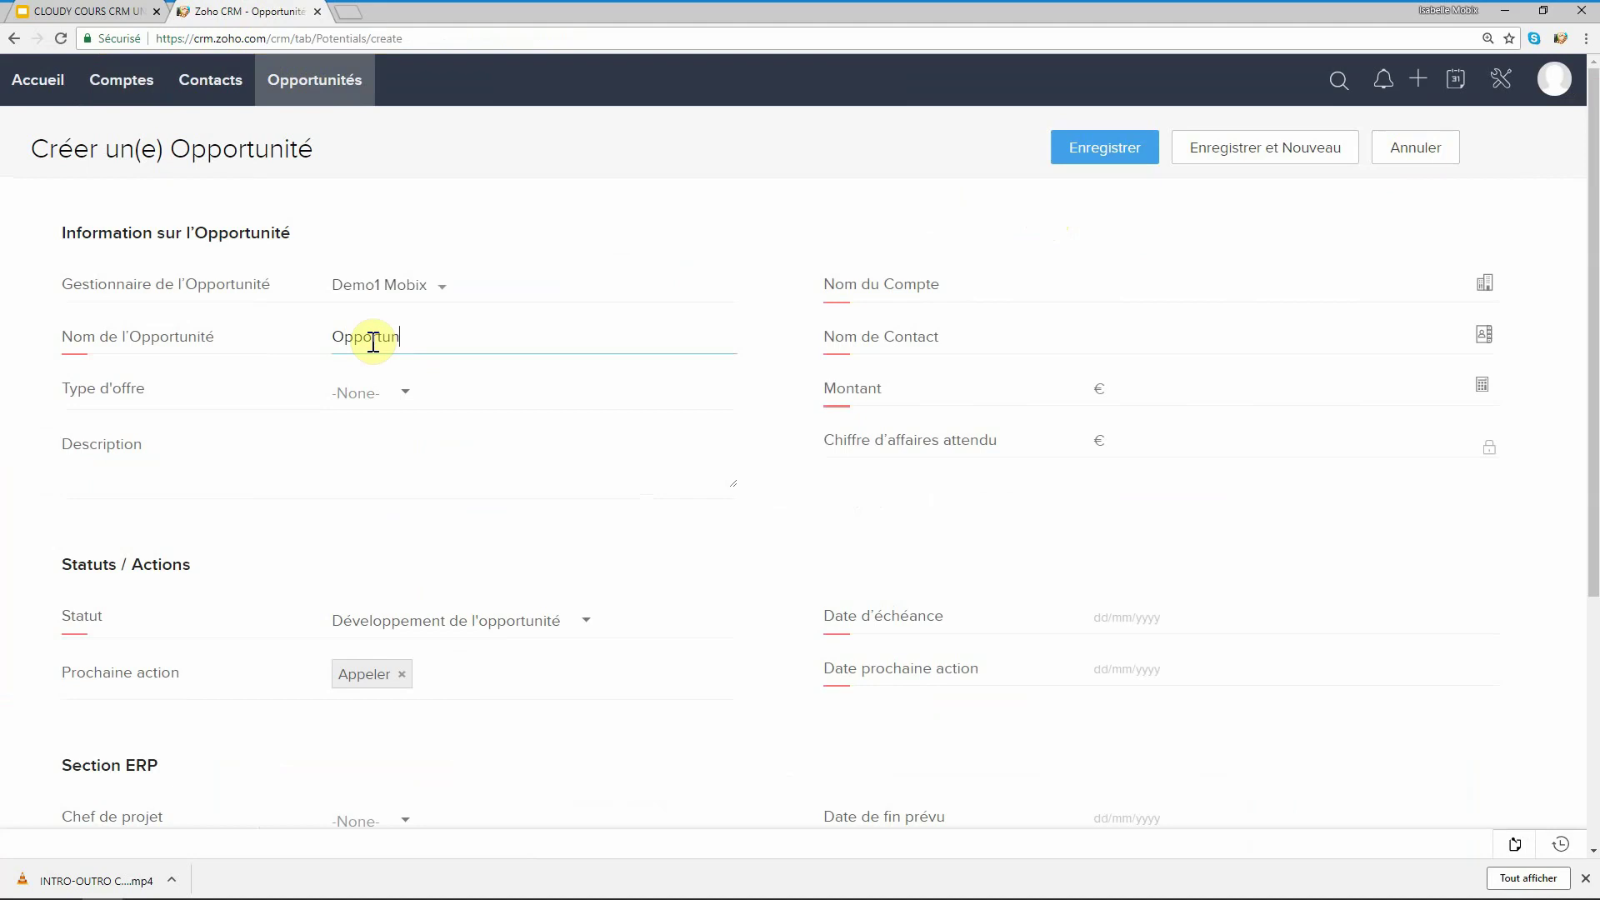
- Fill in the opportunity's name "Opportunité Formation Mobix", offer type CONSULTING and description "Formation sur site"
{"action": "type", "text": "é Formation Mobix"}
{"action": "left_click", "coordinate": [401, 397]}
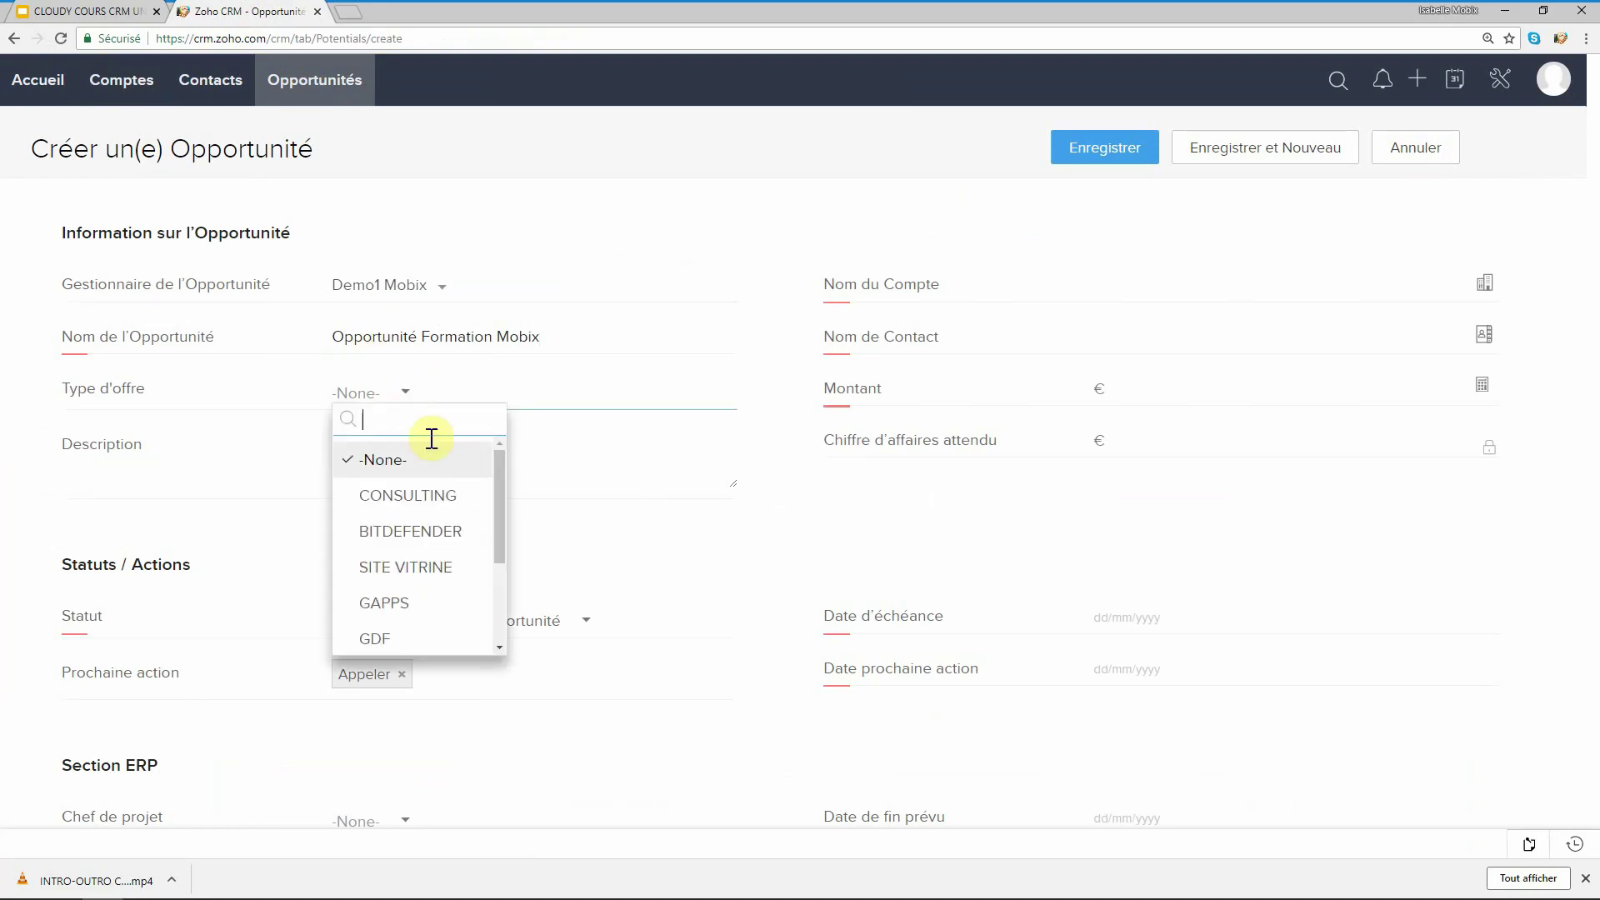
{"action": "scroll", "coordinate": [429, 504], "scroll_direction": "down", "scroll_amount": 2}
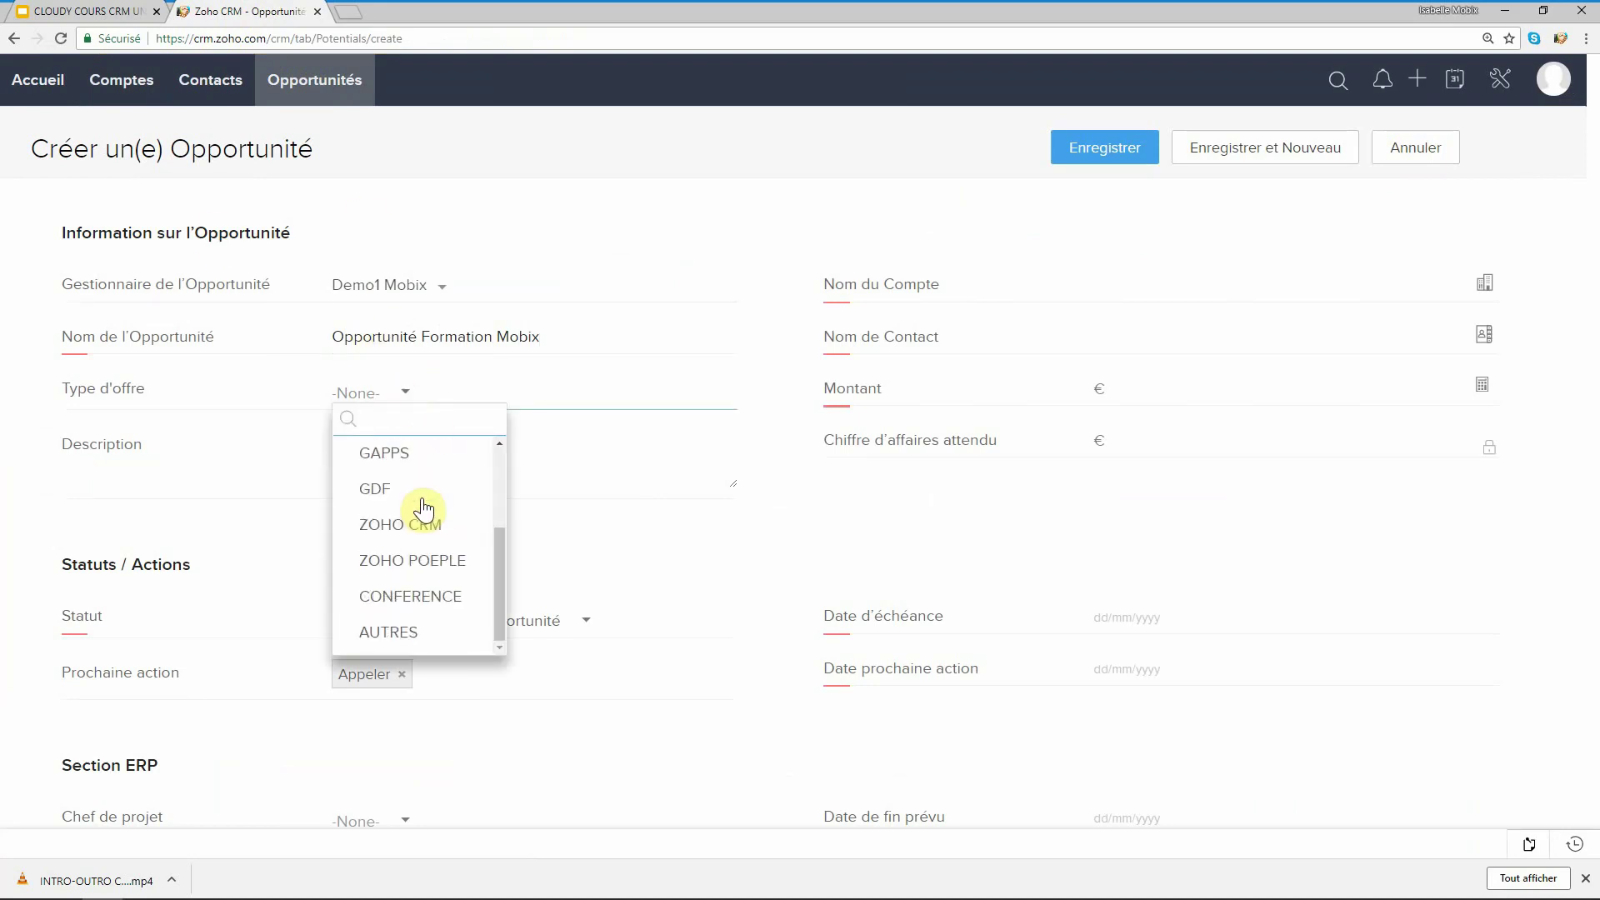
{"action": "scroll", "coordinate": [425, 525], "scroll_direction": "up", "scroll_amount": 2}
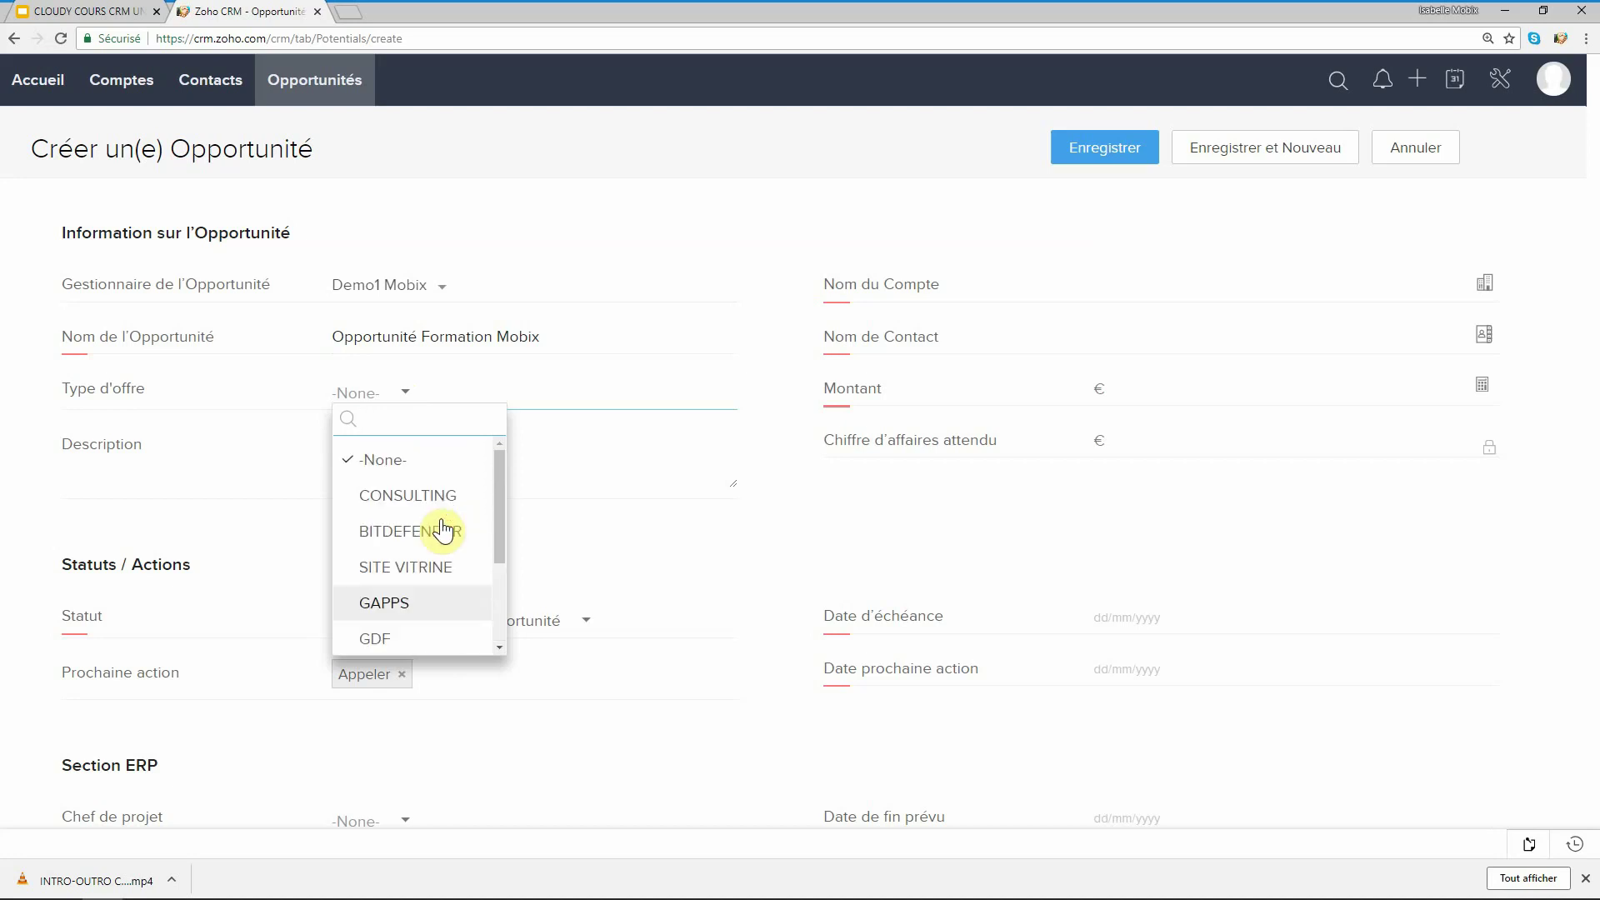
{"action": "left_click", "coordinate": [436, 497]}
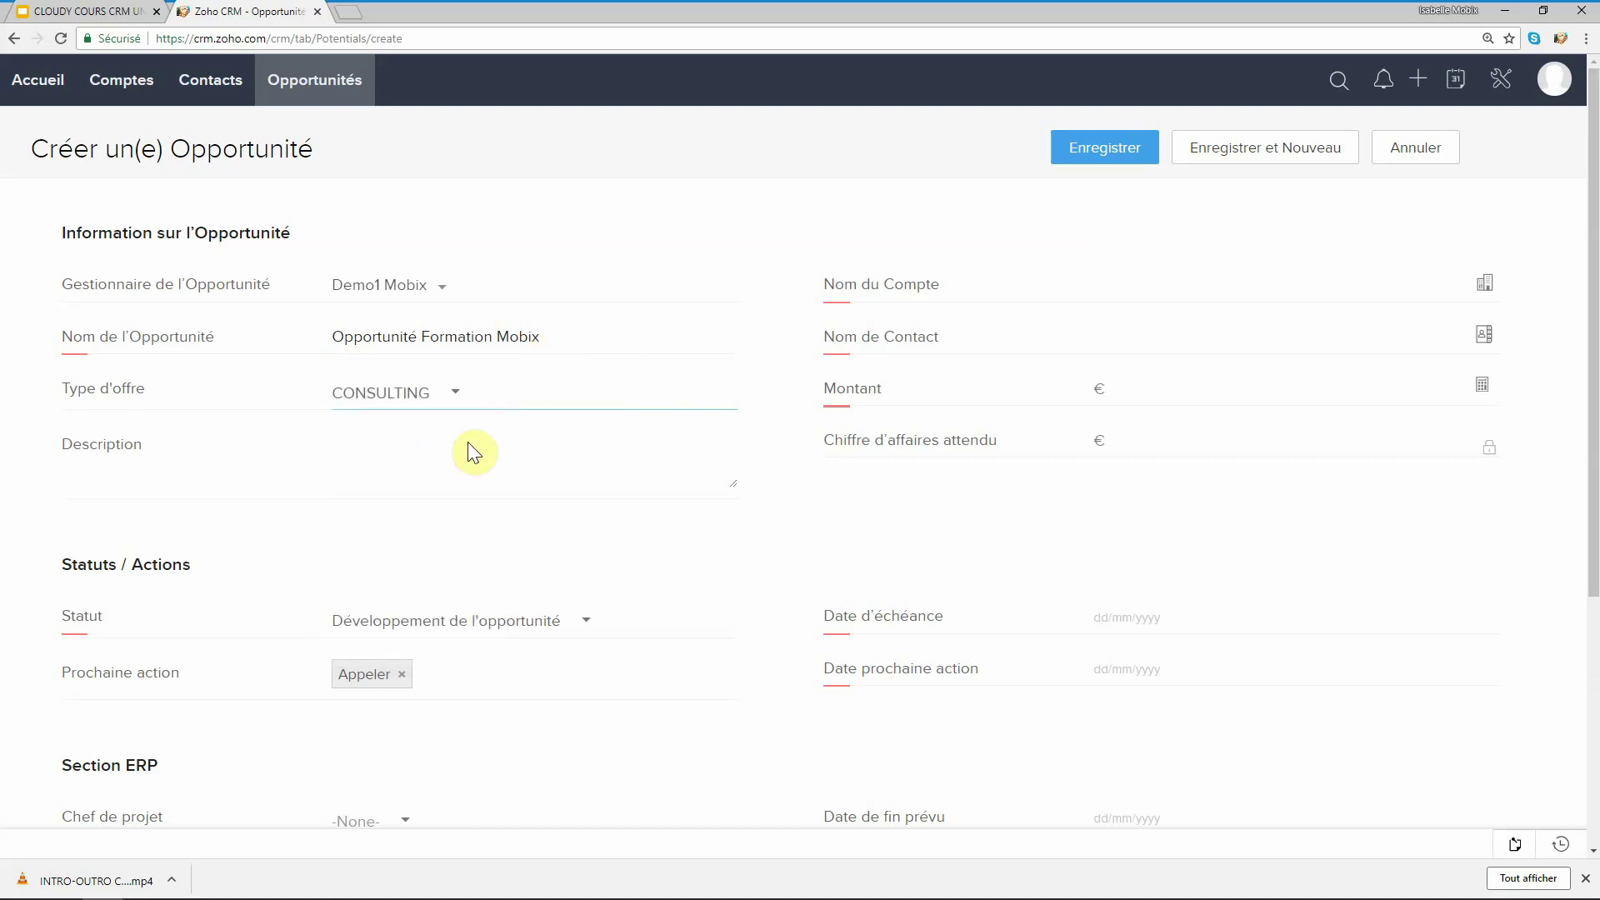
{"action": "left_click", "coordinate": [400, 464]}
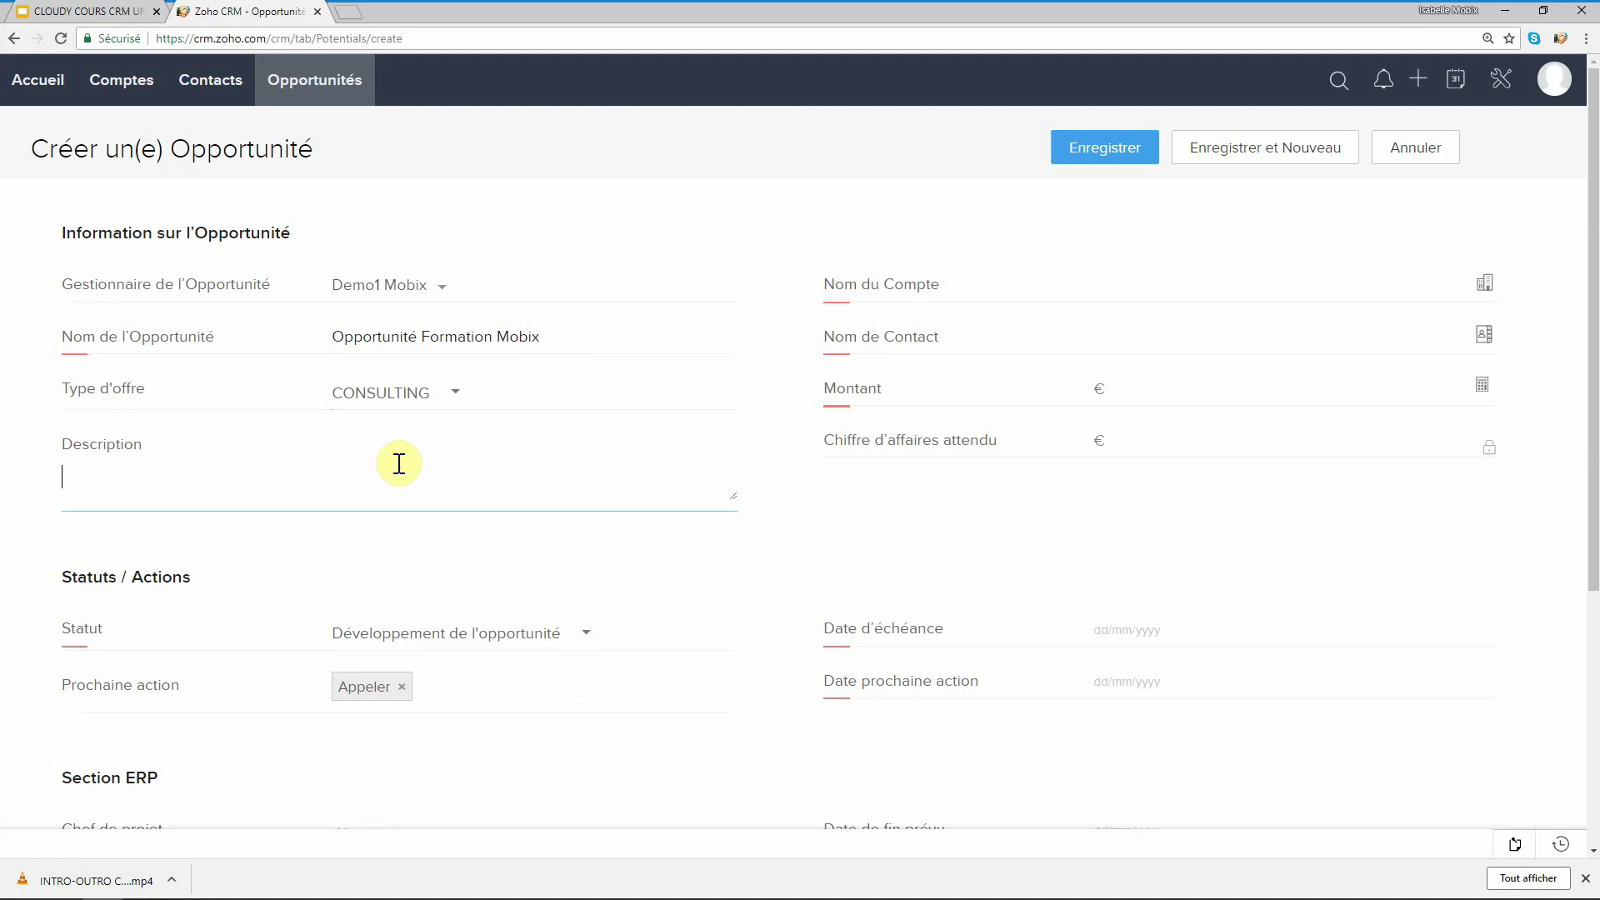
{"action": "type", "text": "Formation sur site"}
- Link the opportunity to the ATELIER account and choose the second suggested person as its contact
{"action": "left_click", "coordinate": [1485, 285]}
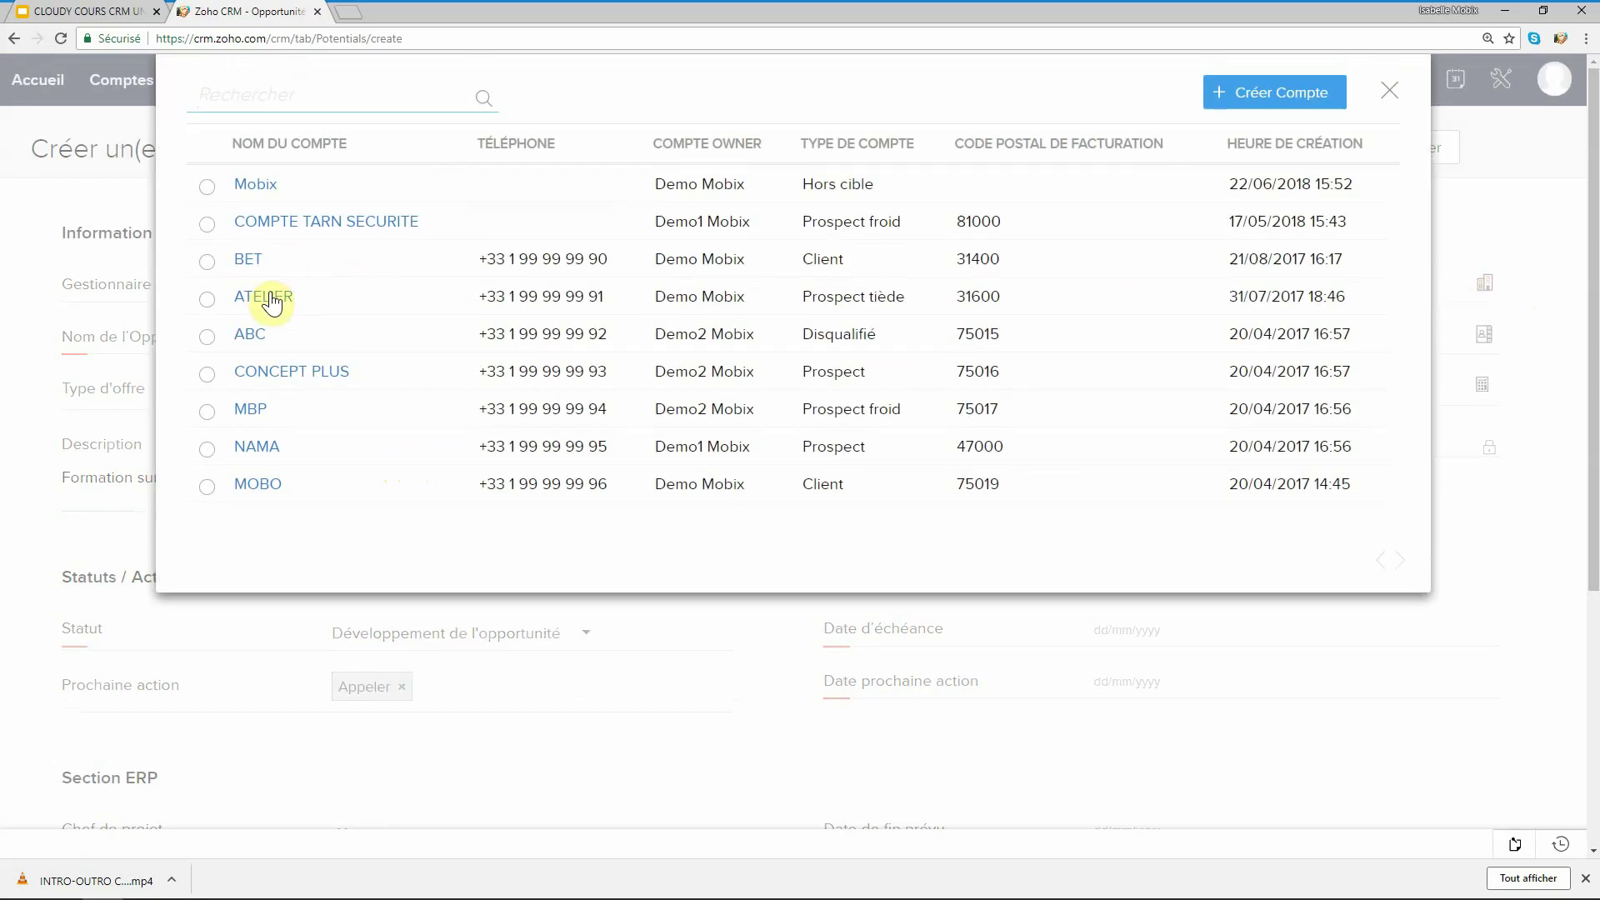
{"action": "left_click", "coordinate": [205, 300]}
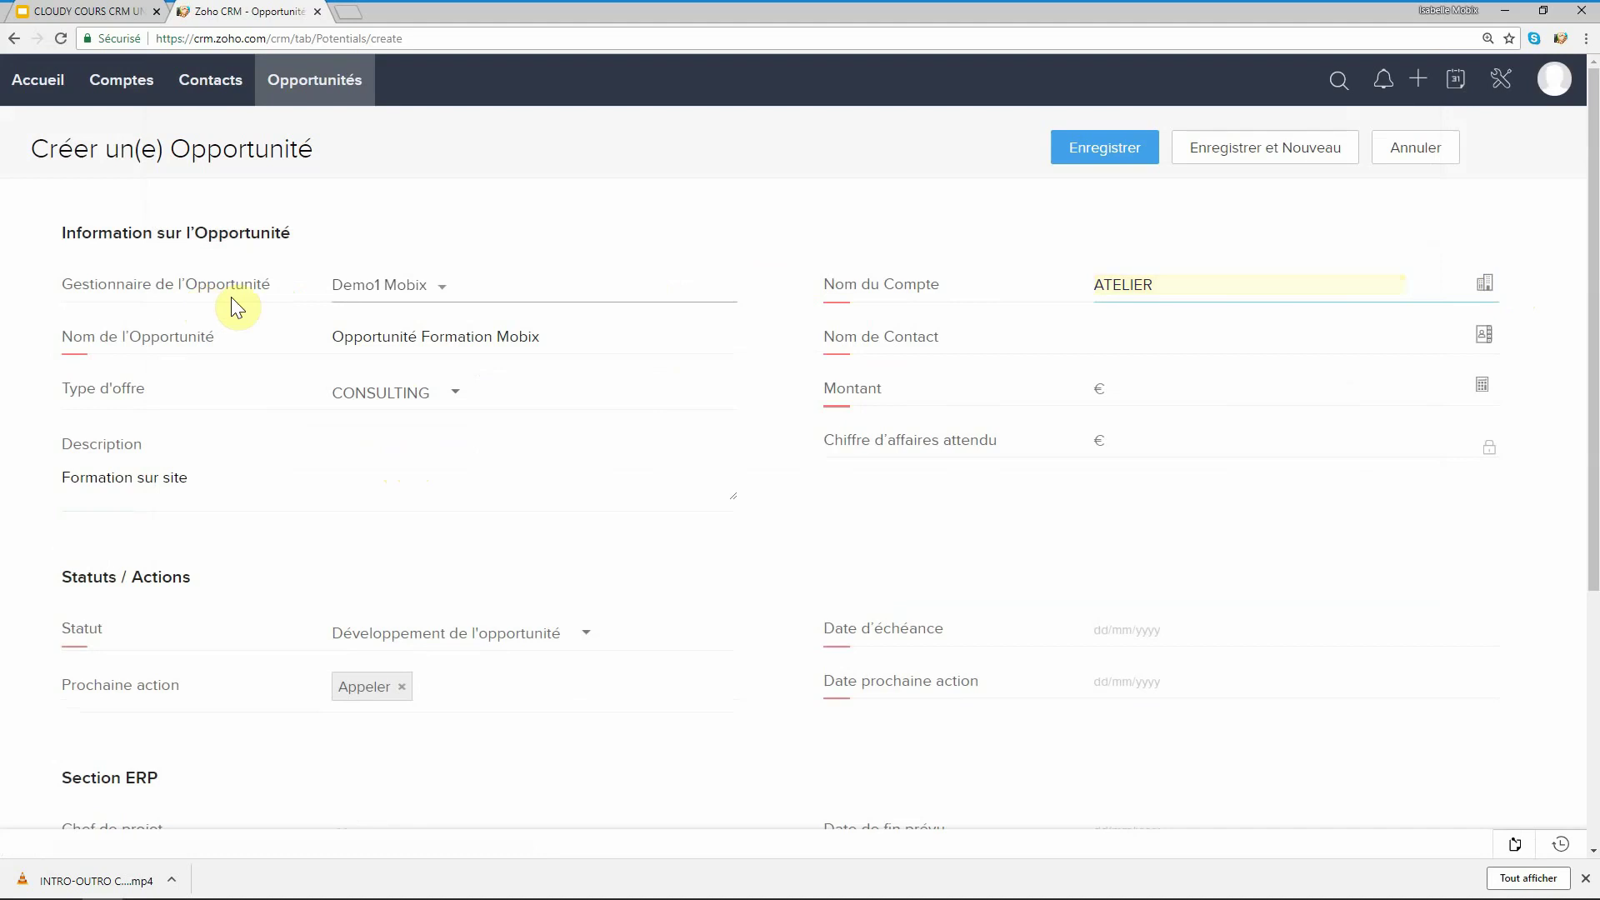
{"action": "left_click", "coordinate": [1225, 340]}
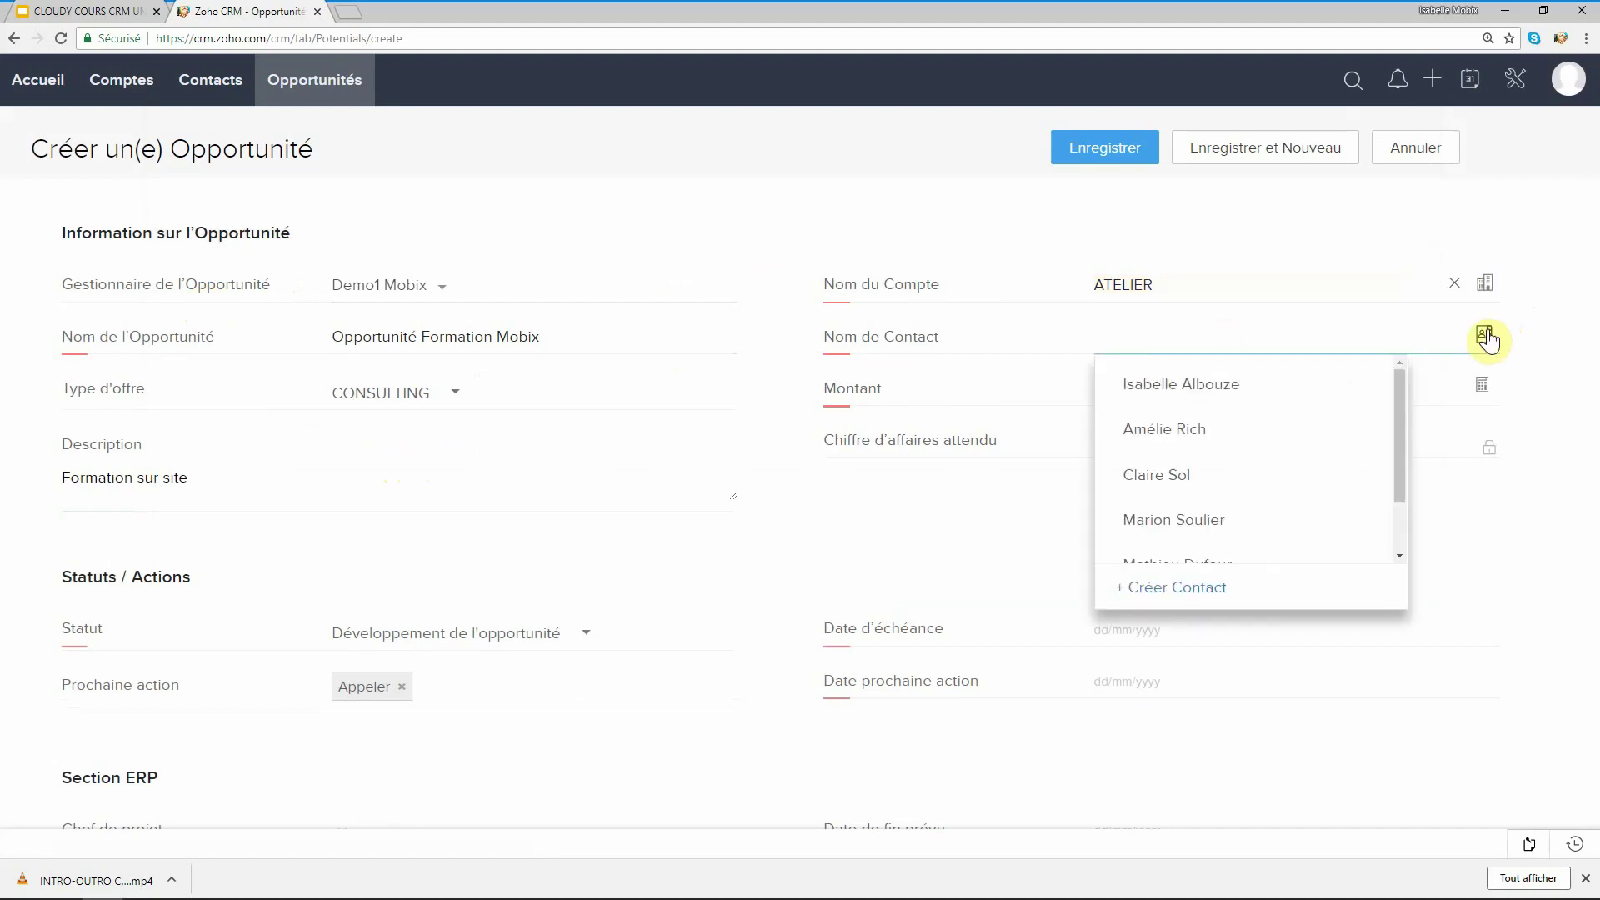
{"action": "left_click", "coordinate": [1240, 426]}
- Set the opportunity's amount to 2000 euros
{"action": "left_click", "coordinate": [1187, 392]}
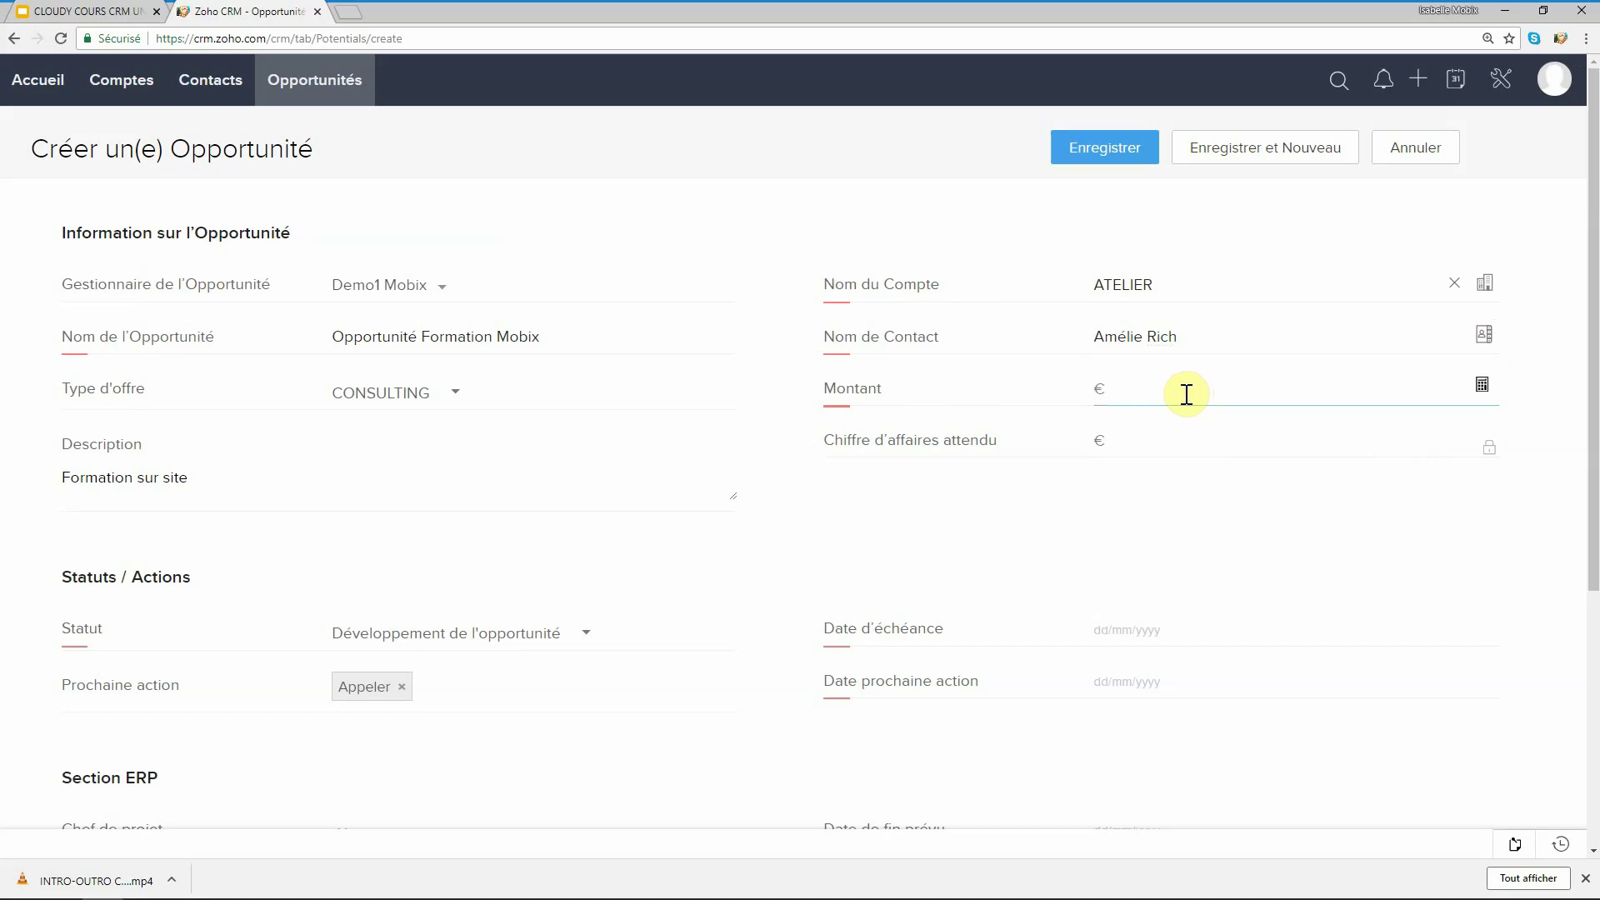
{"action": "type", "text": "2000"}
{"action": "left_click", "coordinate": [1161, 436]}
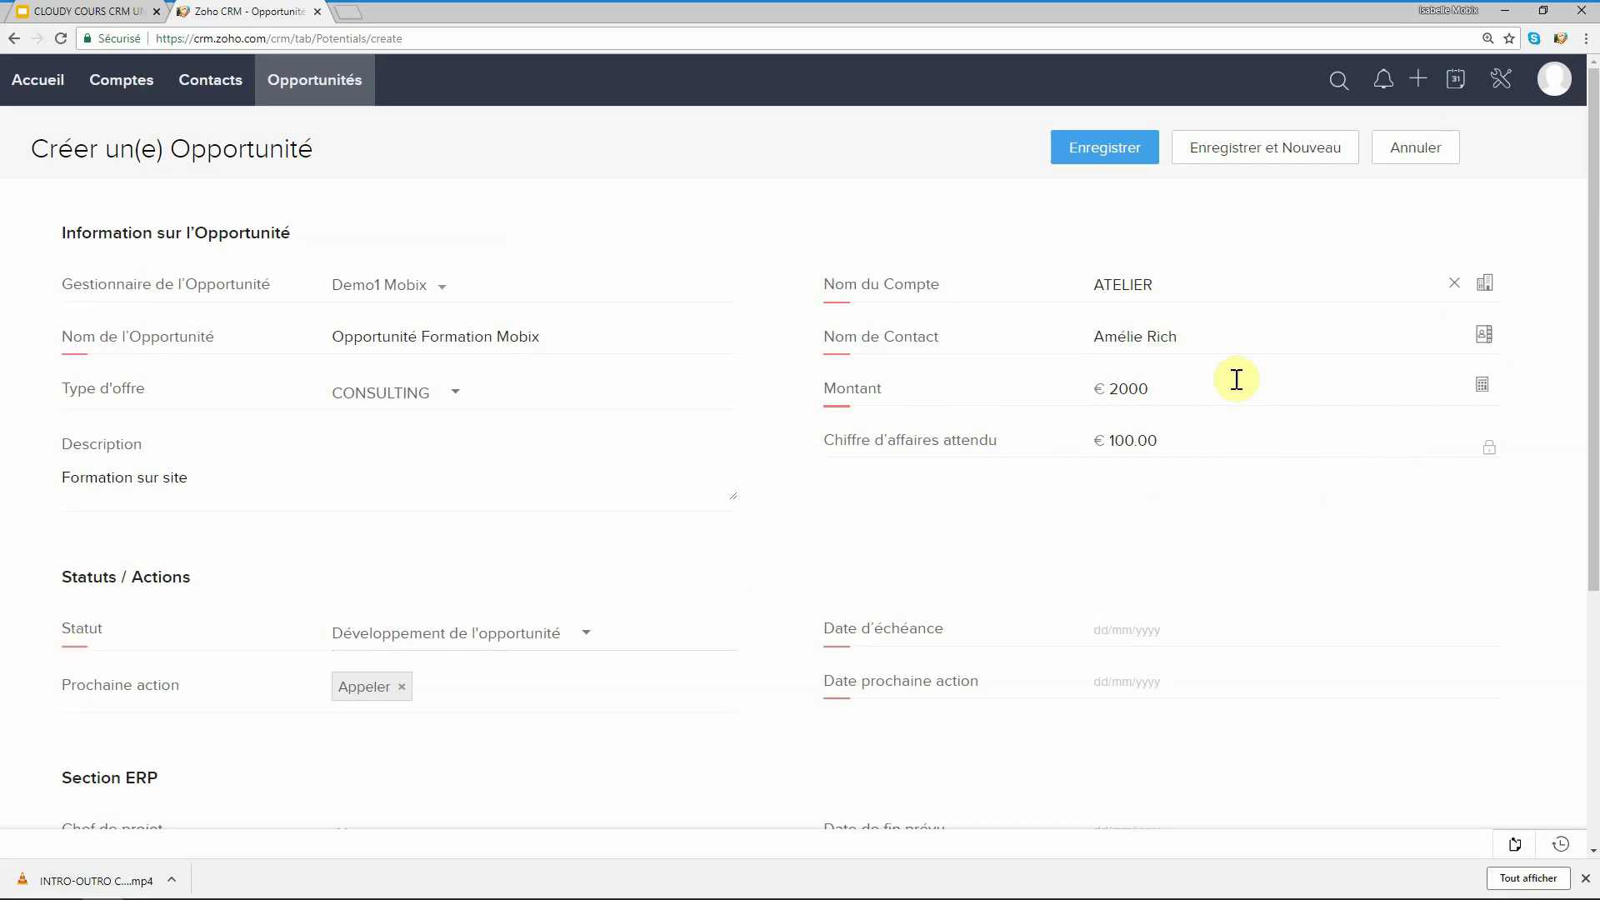
- Try the status "Préparation offre / opp" on the opportunity, and finally set it to "Suivre l'offre"
{"action": "left_click", "coordinate": [518, 642]}
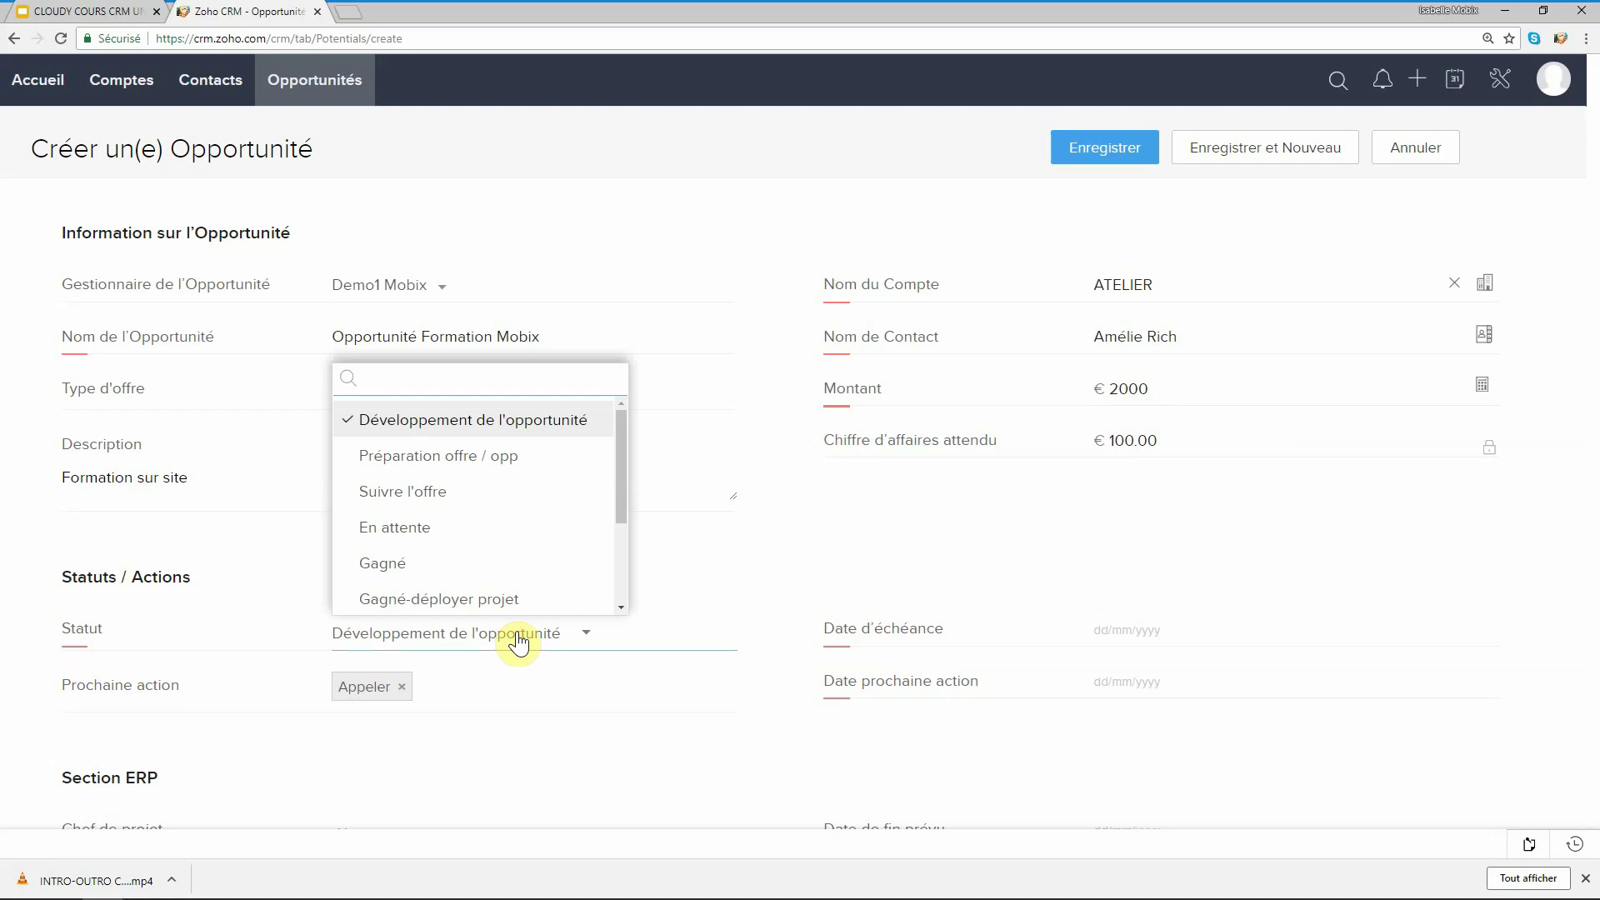
{"action": "left_click", "coordinate": [442, 466]}
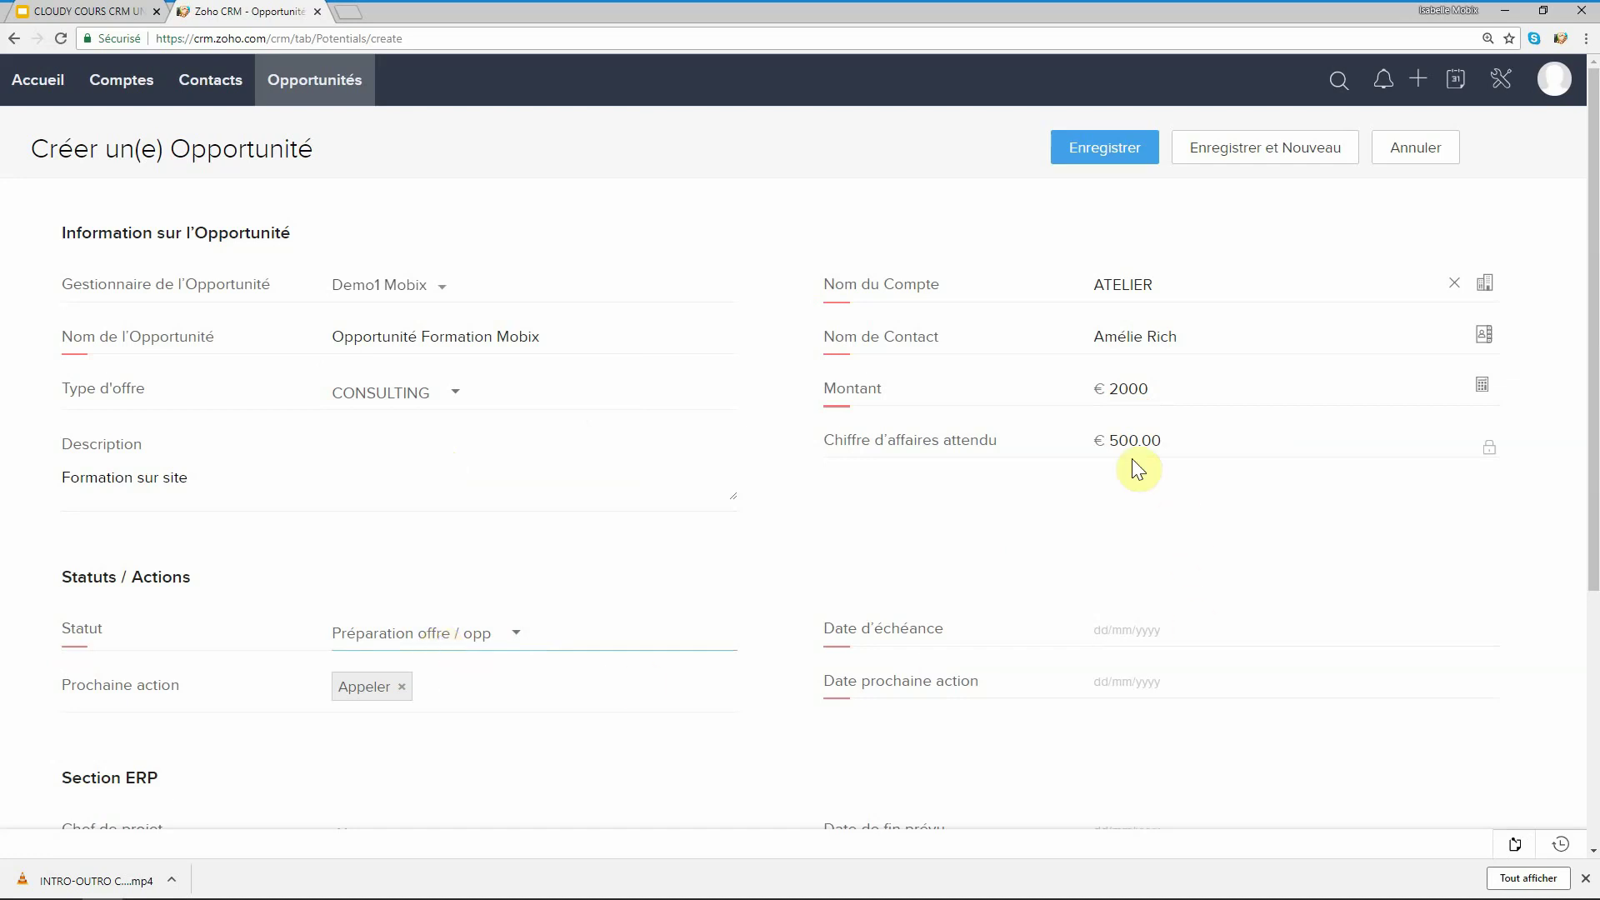
{"action": "left_click", "coordinate": [503, 635]}
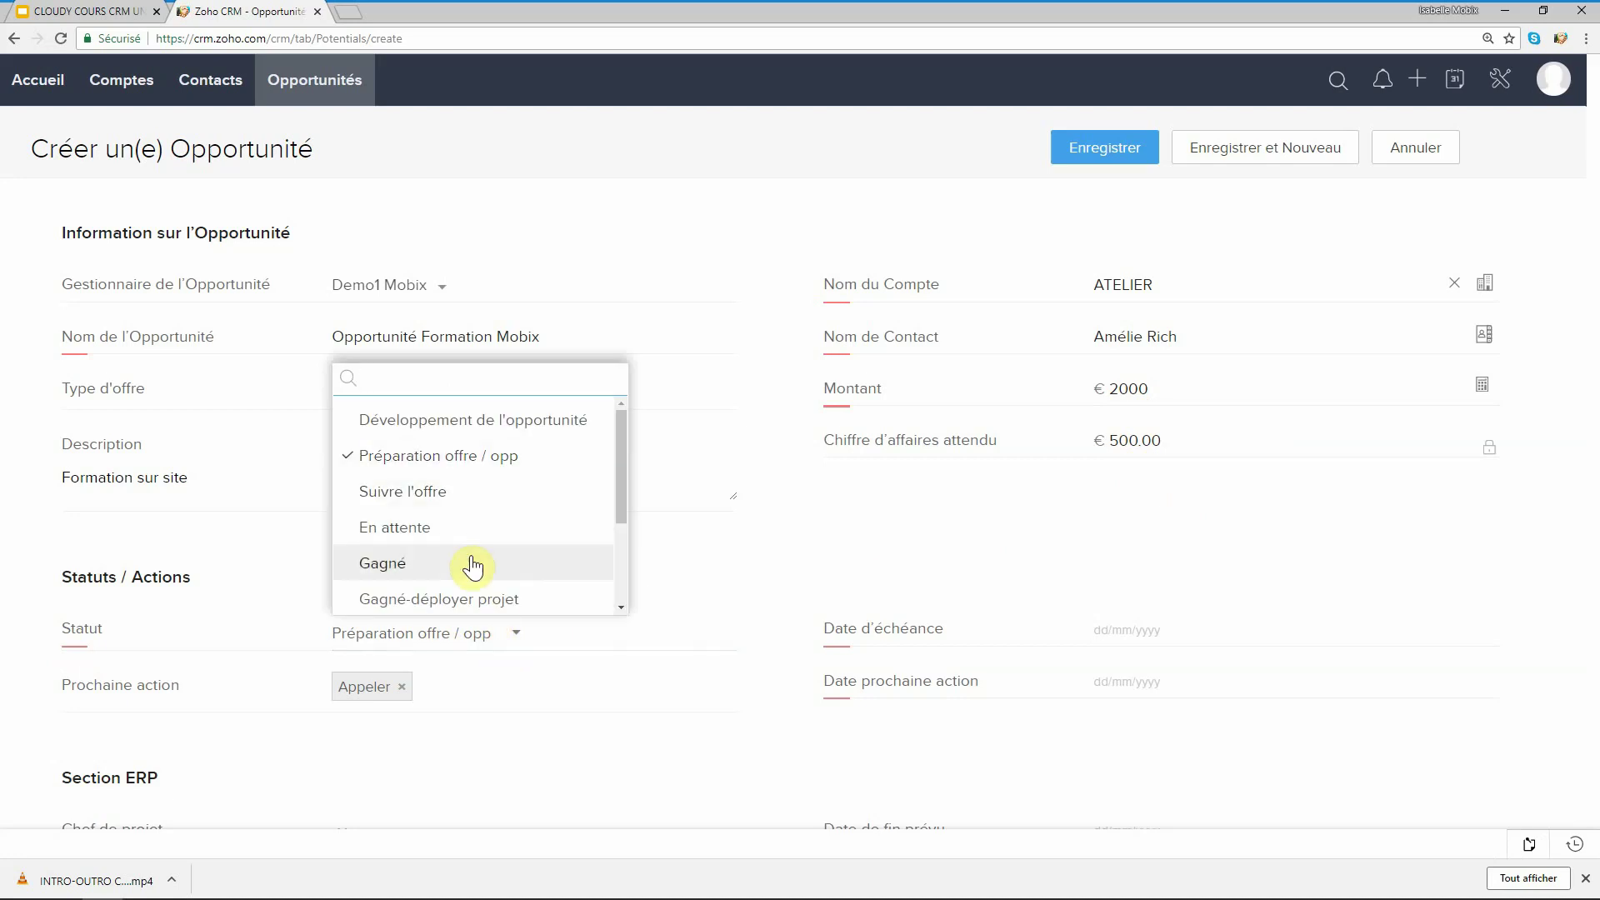
{"action": "left_click", "coordinate": [472, 502]}
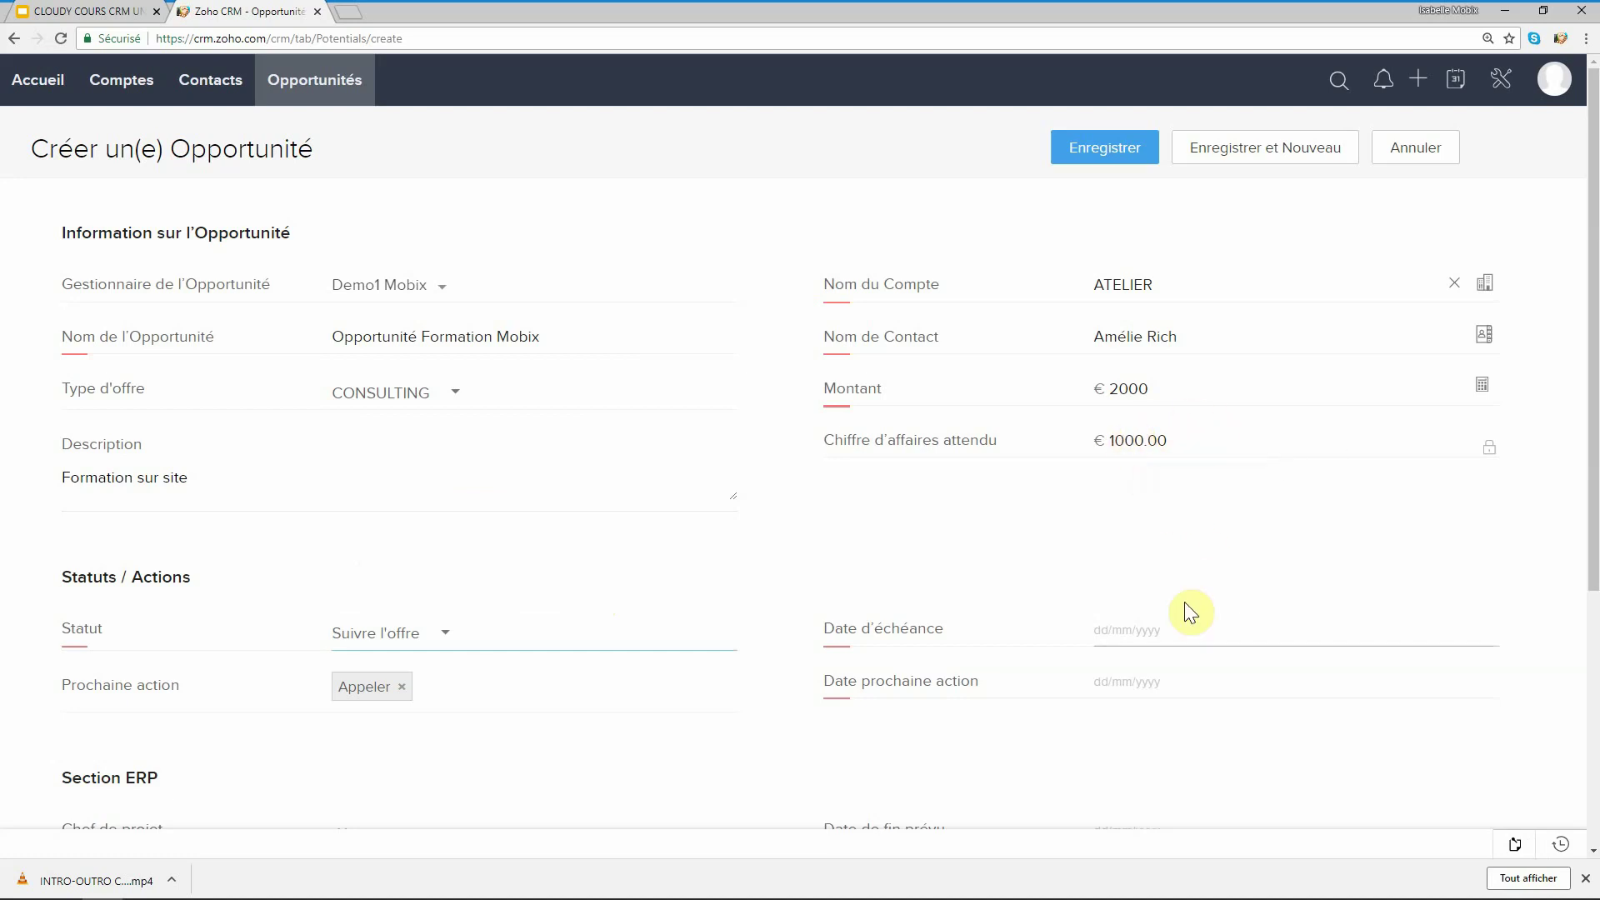
- Set the opportunity's due date to 31/07/2018 and its next action date to 29/06/2018
{"action": "left_click", "coordinate": [1126, 627]}
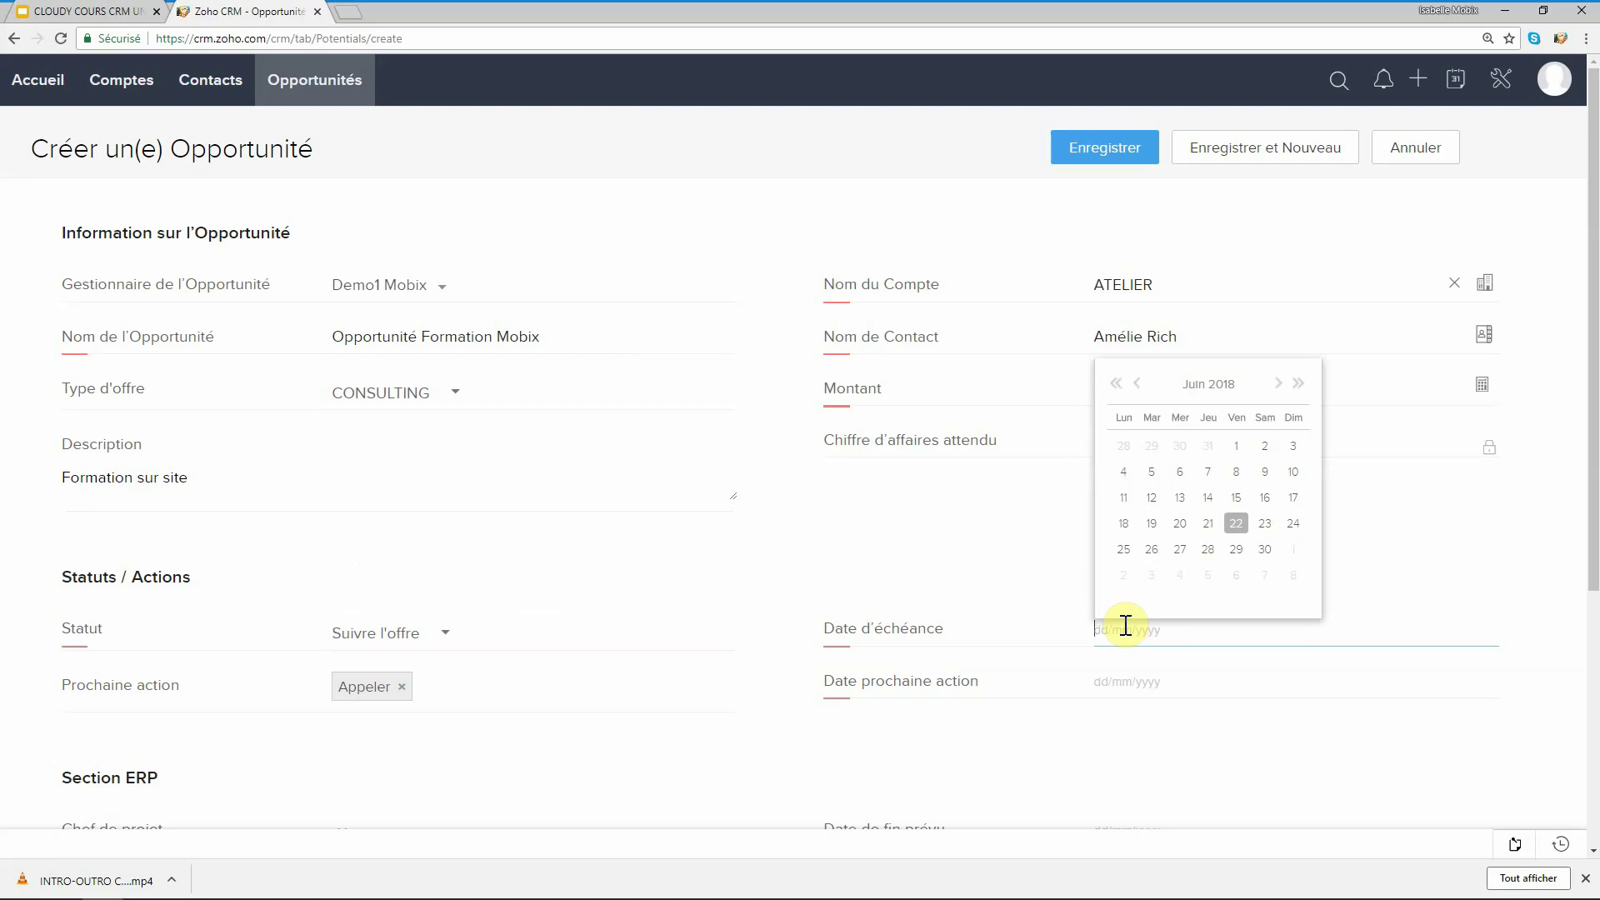
{"action": "left_click", "coordinate": [1278, 385]}
{"action": "left_click", "coordinate": [1156, 579]}
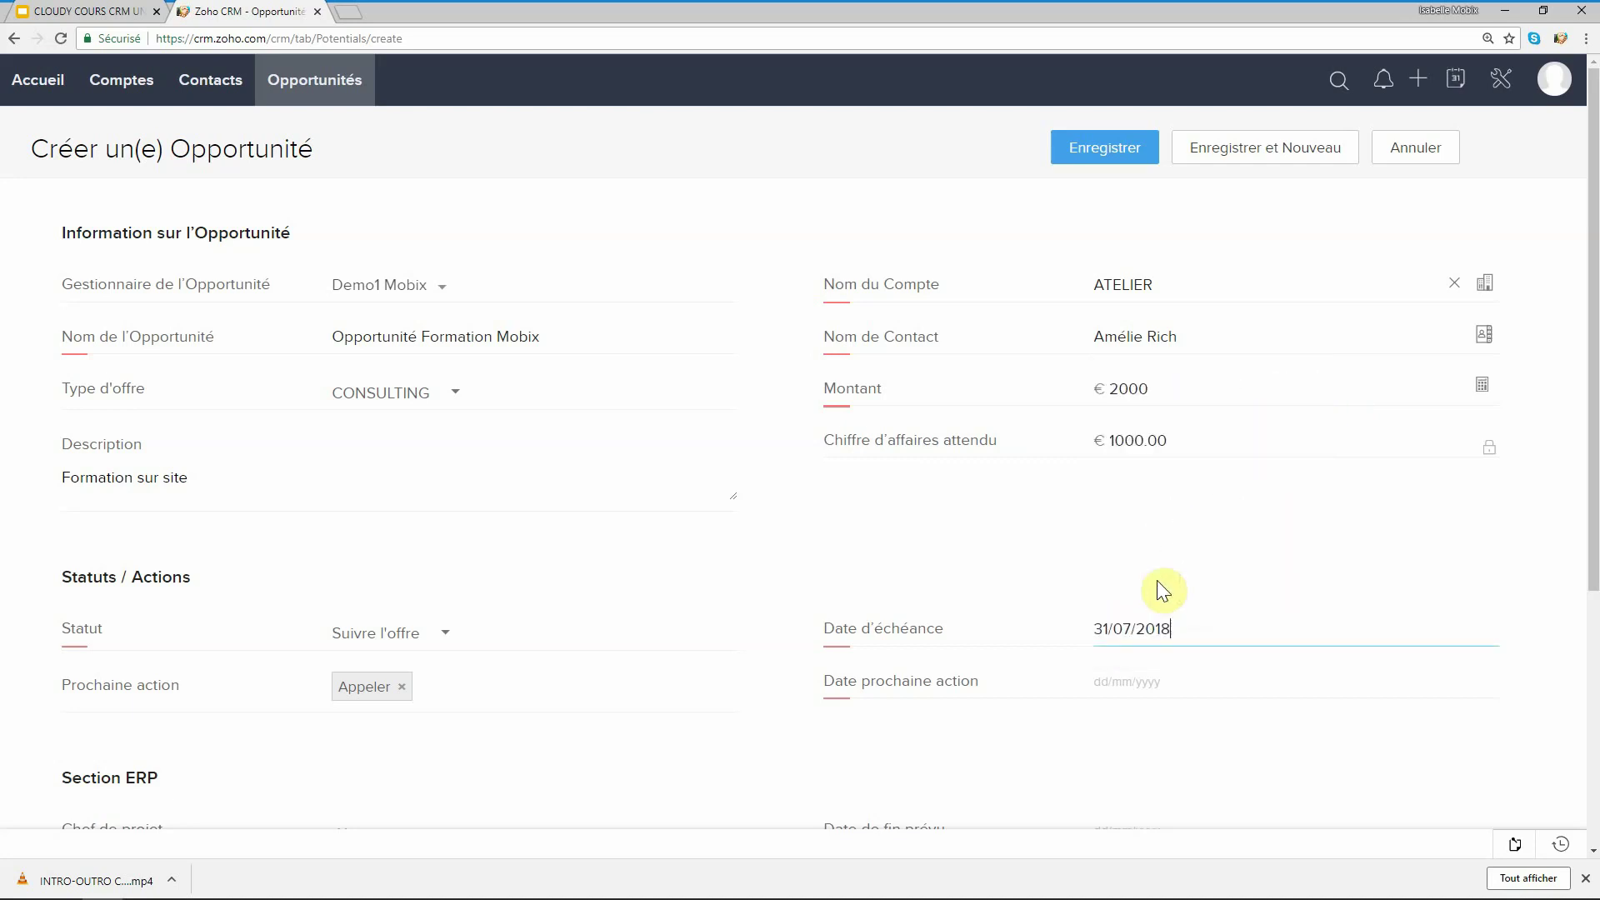
{"action": "left_click", "coordinate": [1116, 686]}
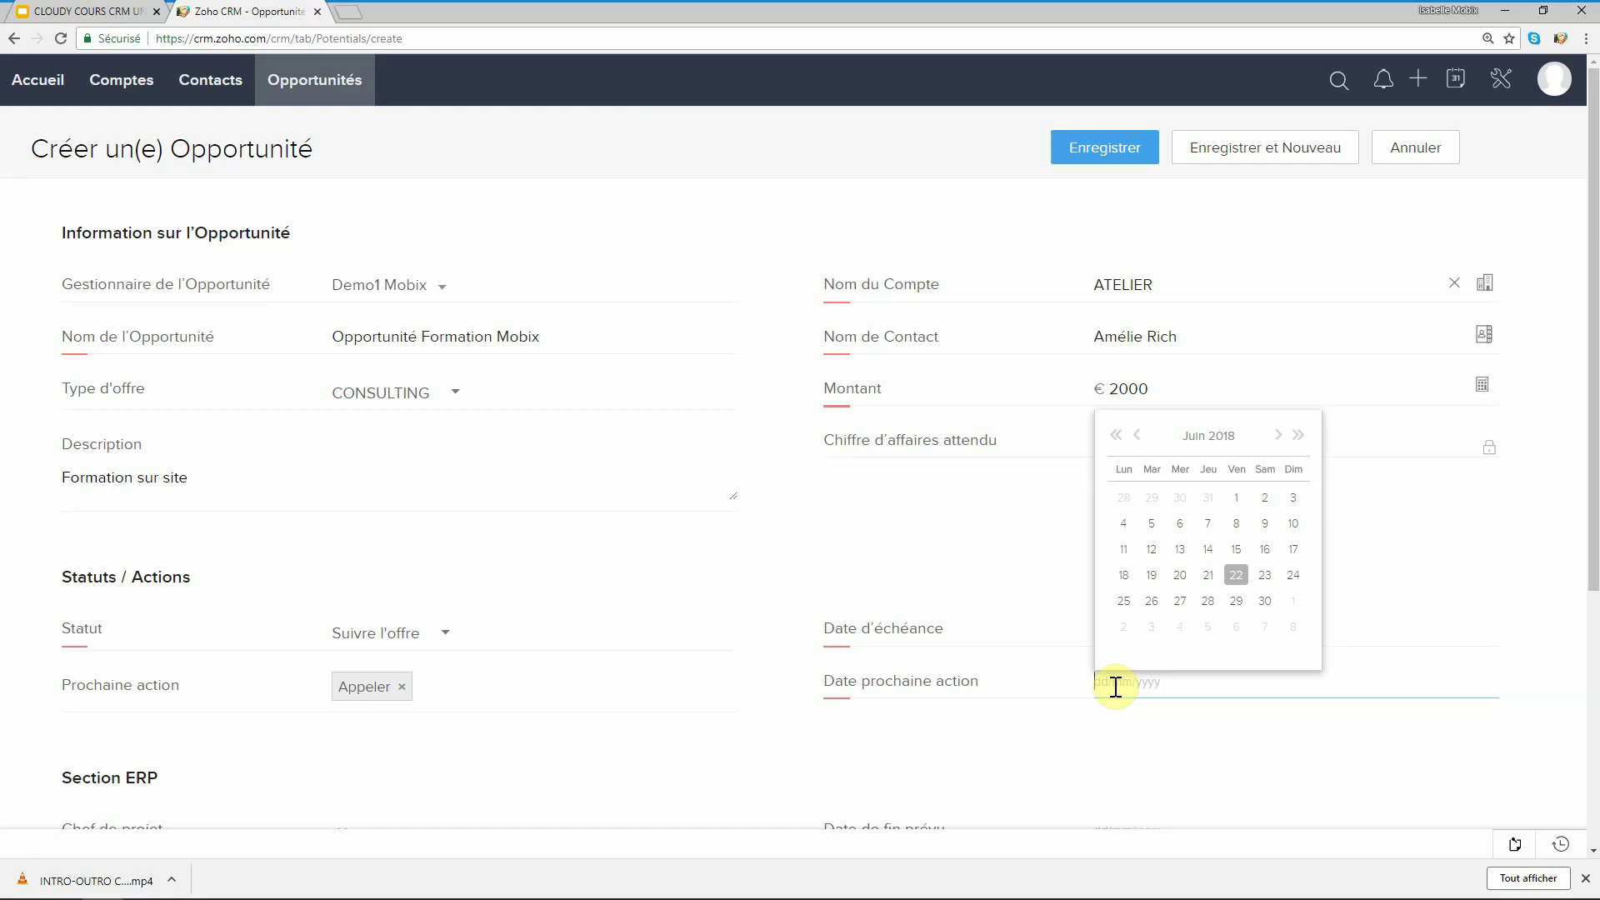
{"action": "left_click", "coordinate": [1236, 601]}
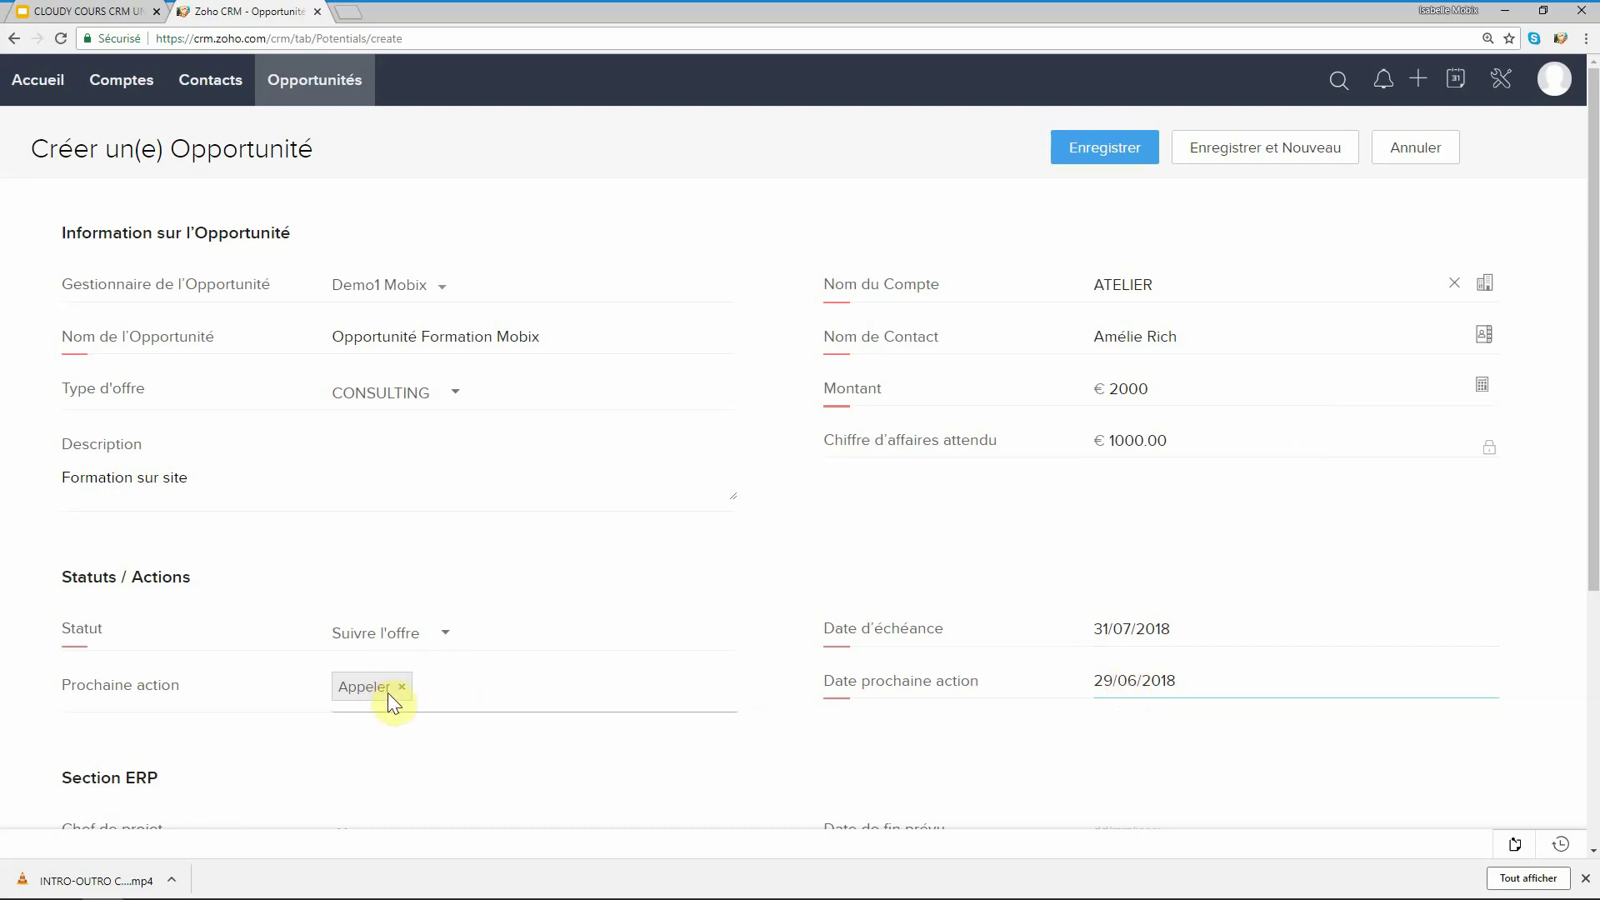
- Add "Relancer" to the opportunity's next actions alongside "Appeler"
{"action": "left_click", "coordinate": [436, 698]}
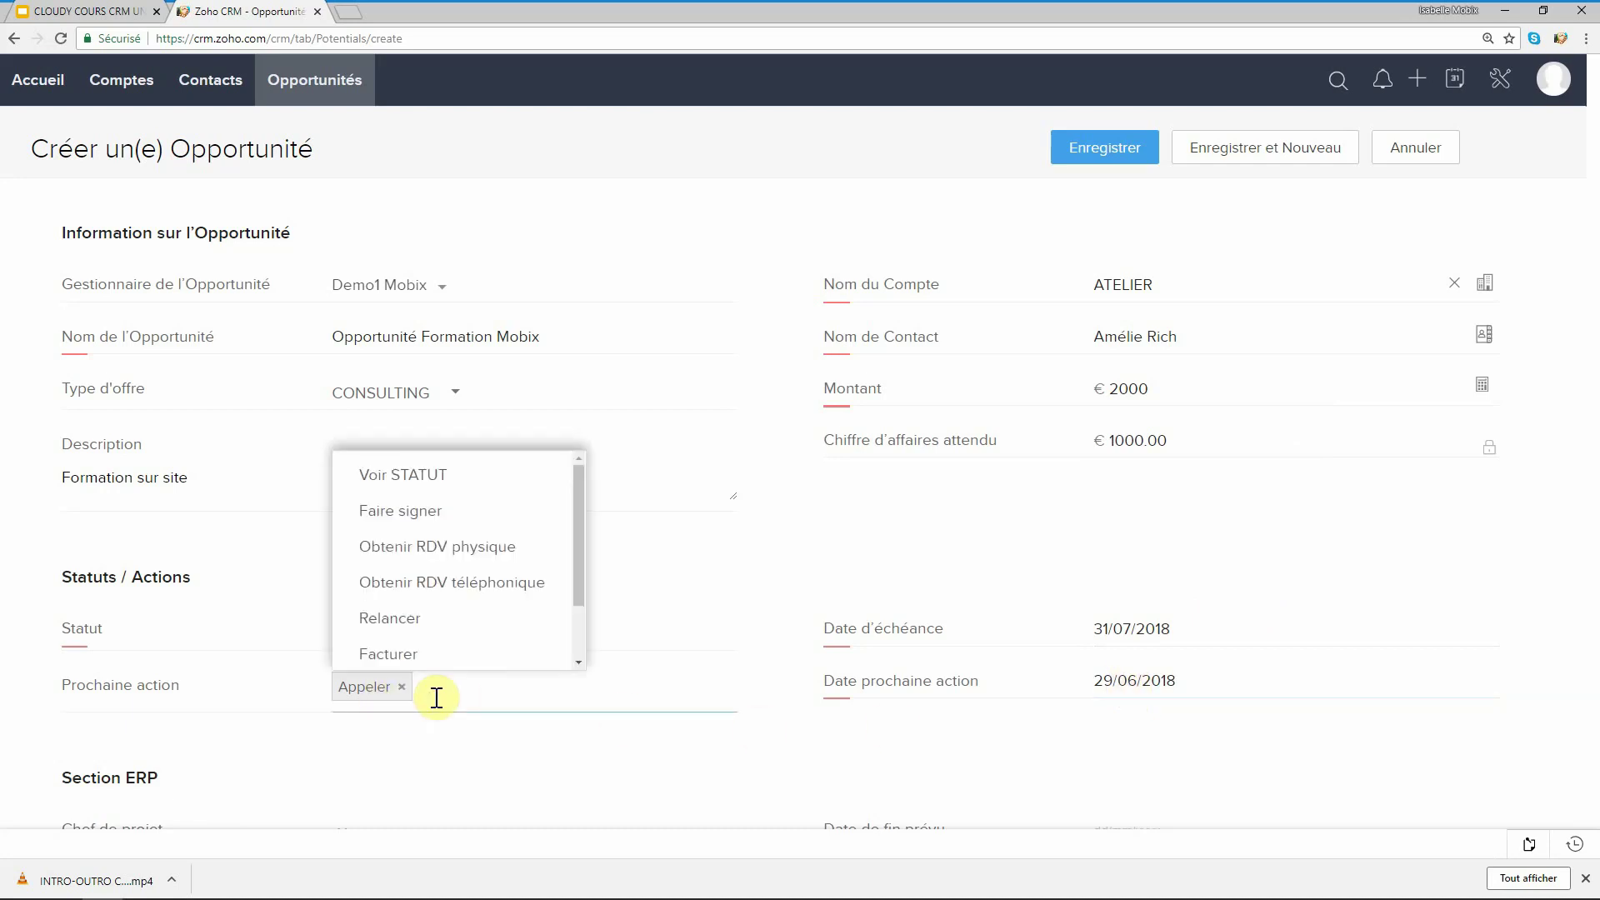
{"action": "left_click", "coordinate": [478, 617]}
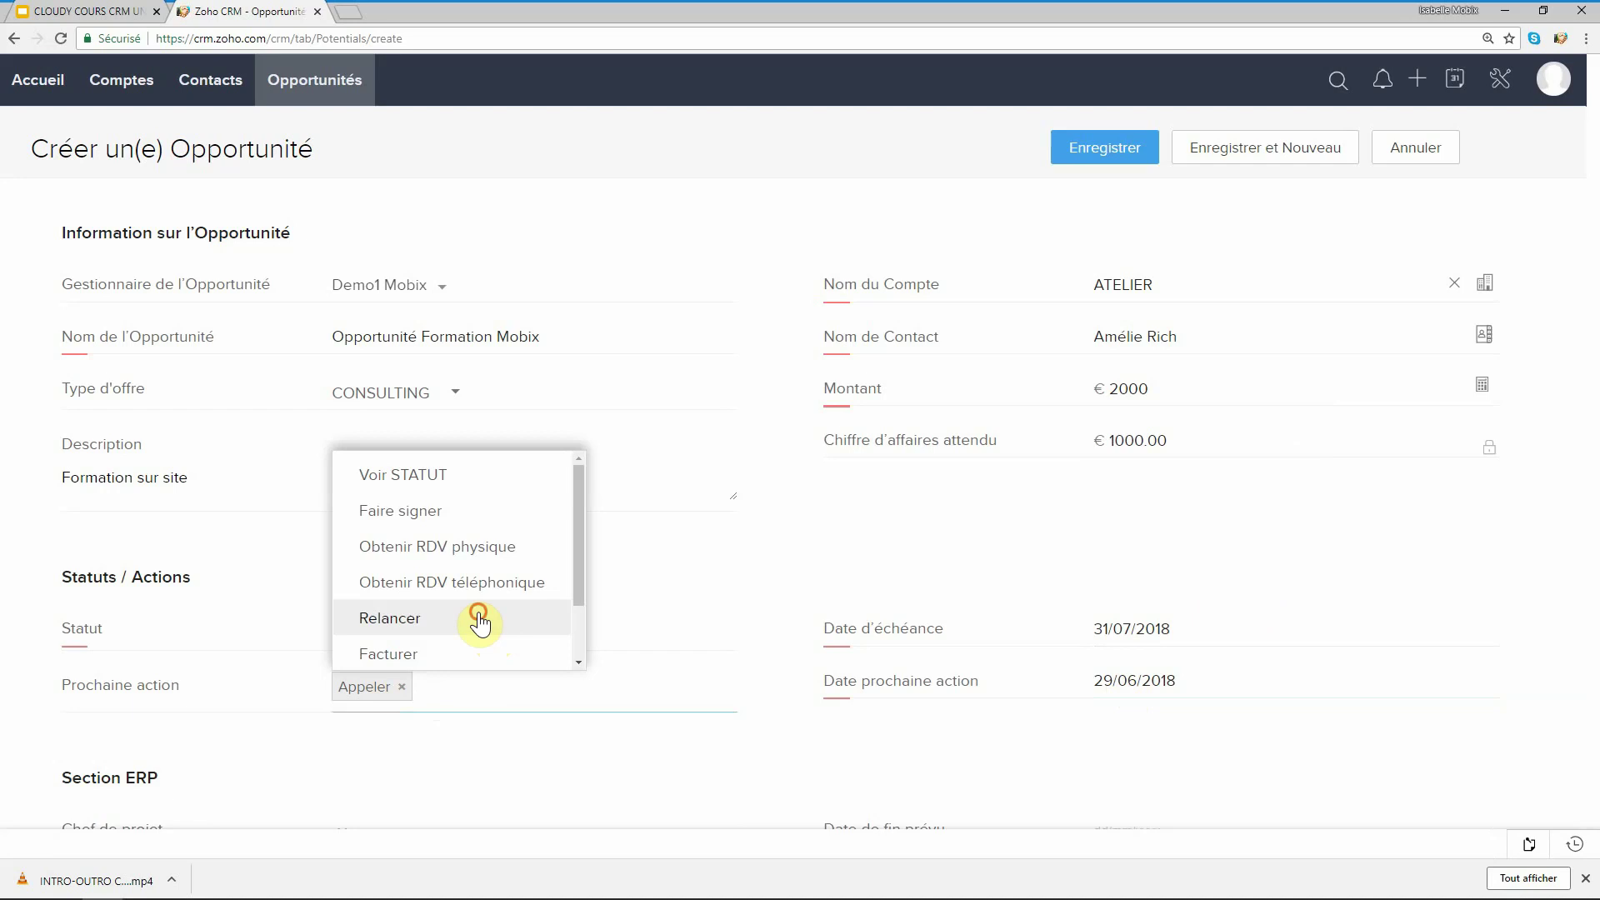
{"action": "left_click", "coordinate": [660, 709]}
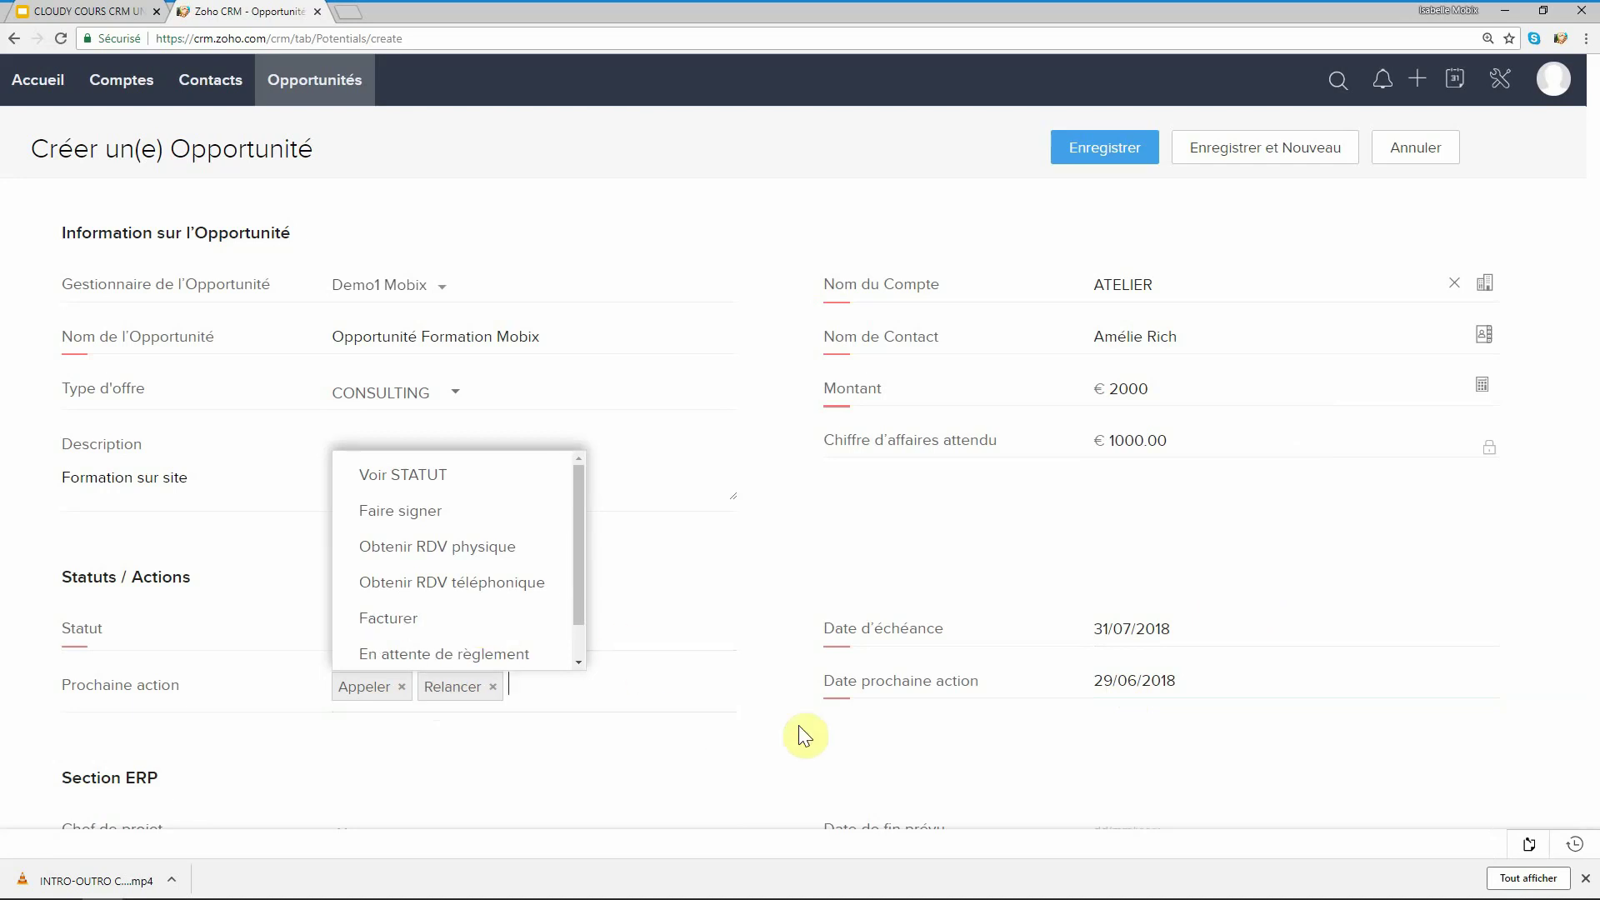
{"action": "left_click", "coordinate": [885, 737]}
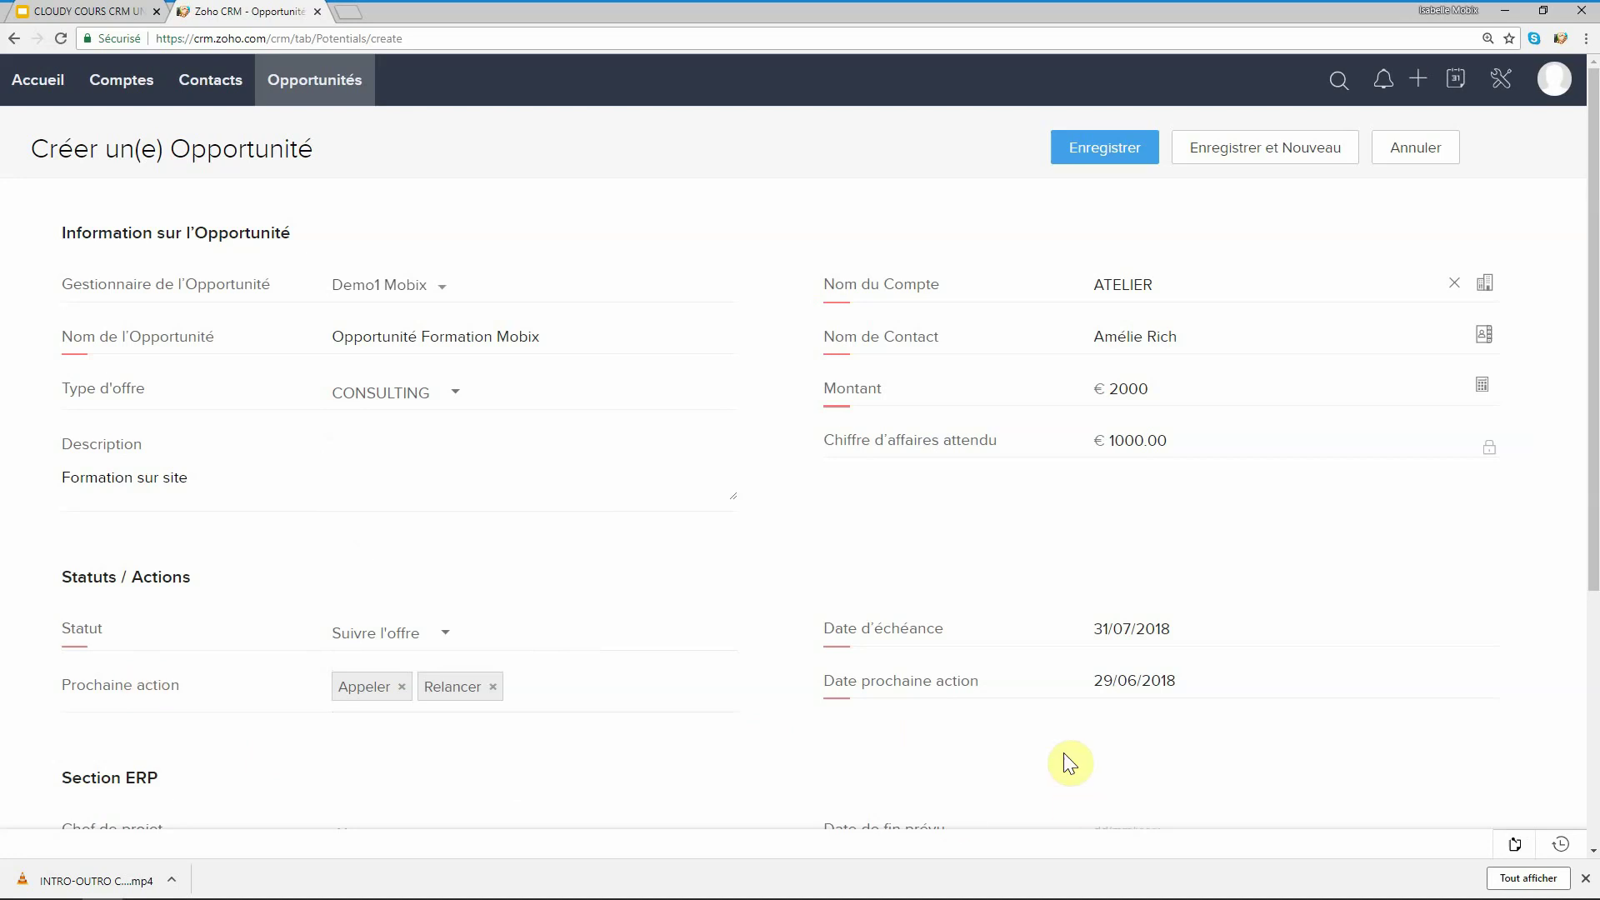
- Check the remaining form fields, save the new opportunity and look over its record
{"action": "scroll", "coordinate": [1063, 752], "scroll_direction": "down", "scroll_amount": 2}
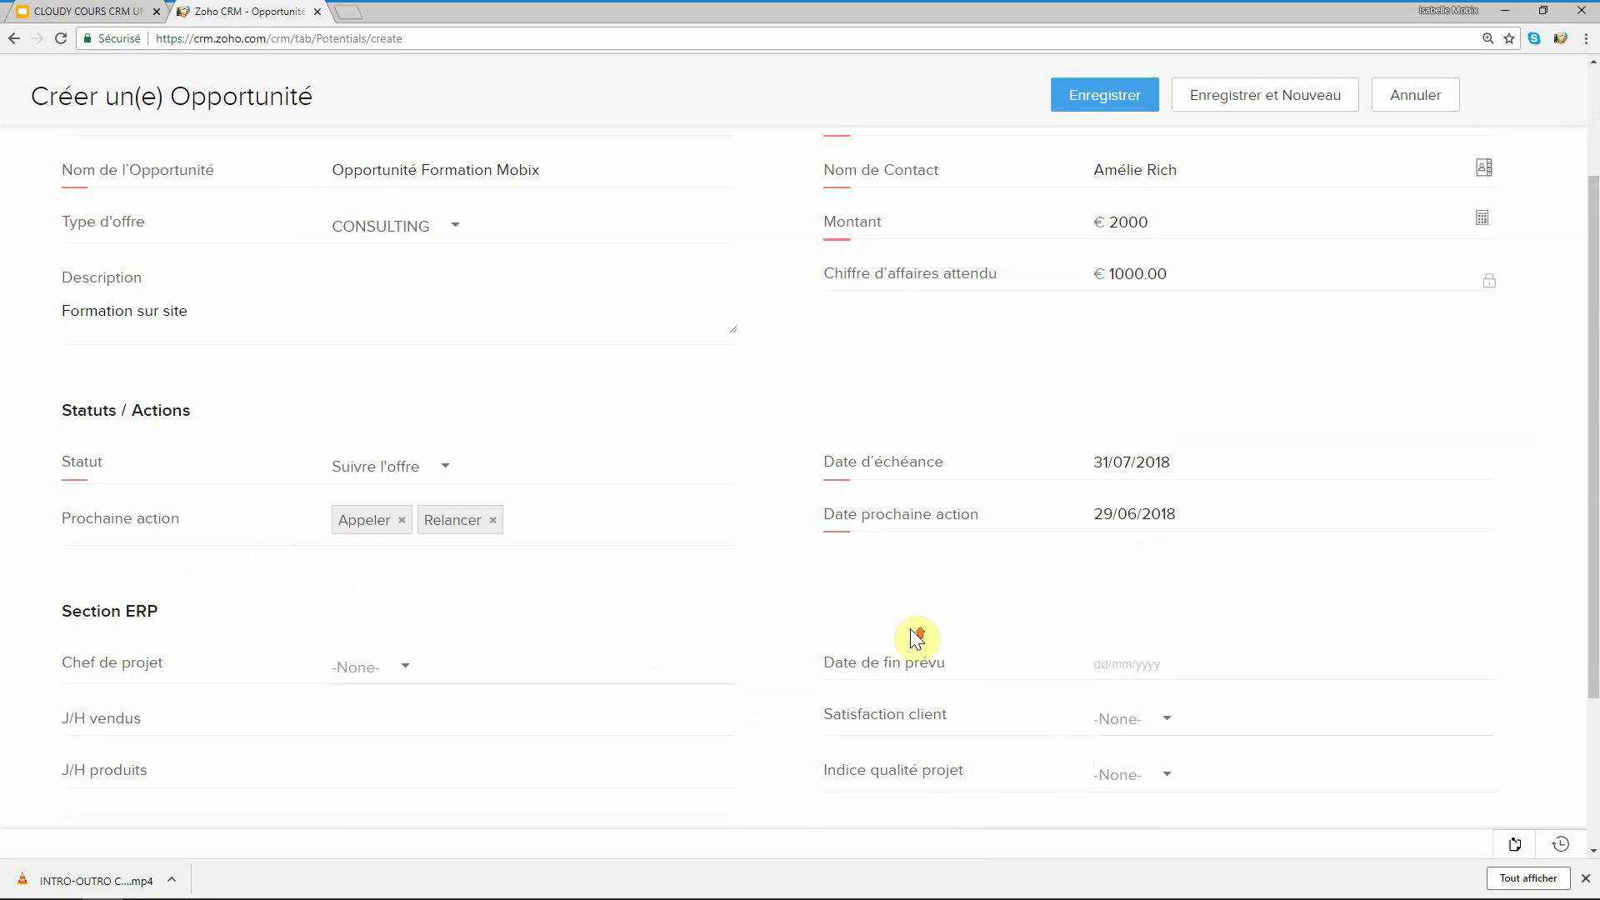
{"action": "scroll", "coordinate": [915, 630], "scroll_direction": "up", "scroll_amount": 2}
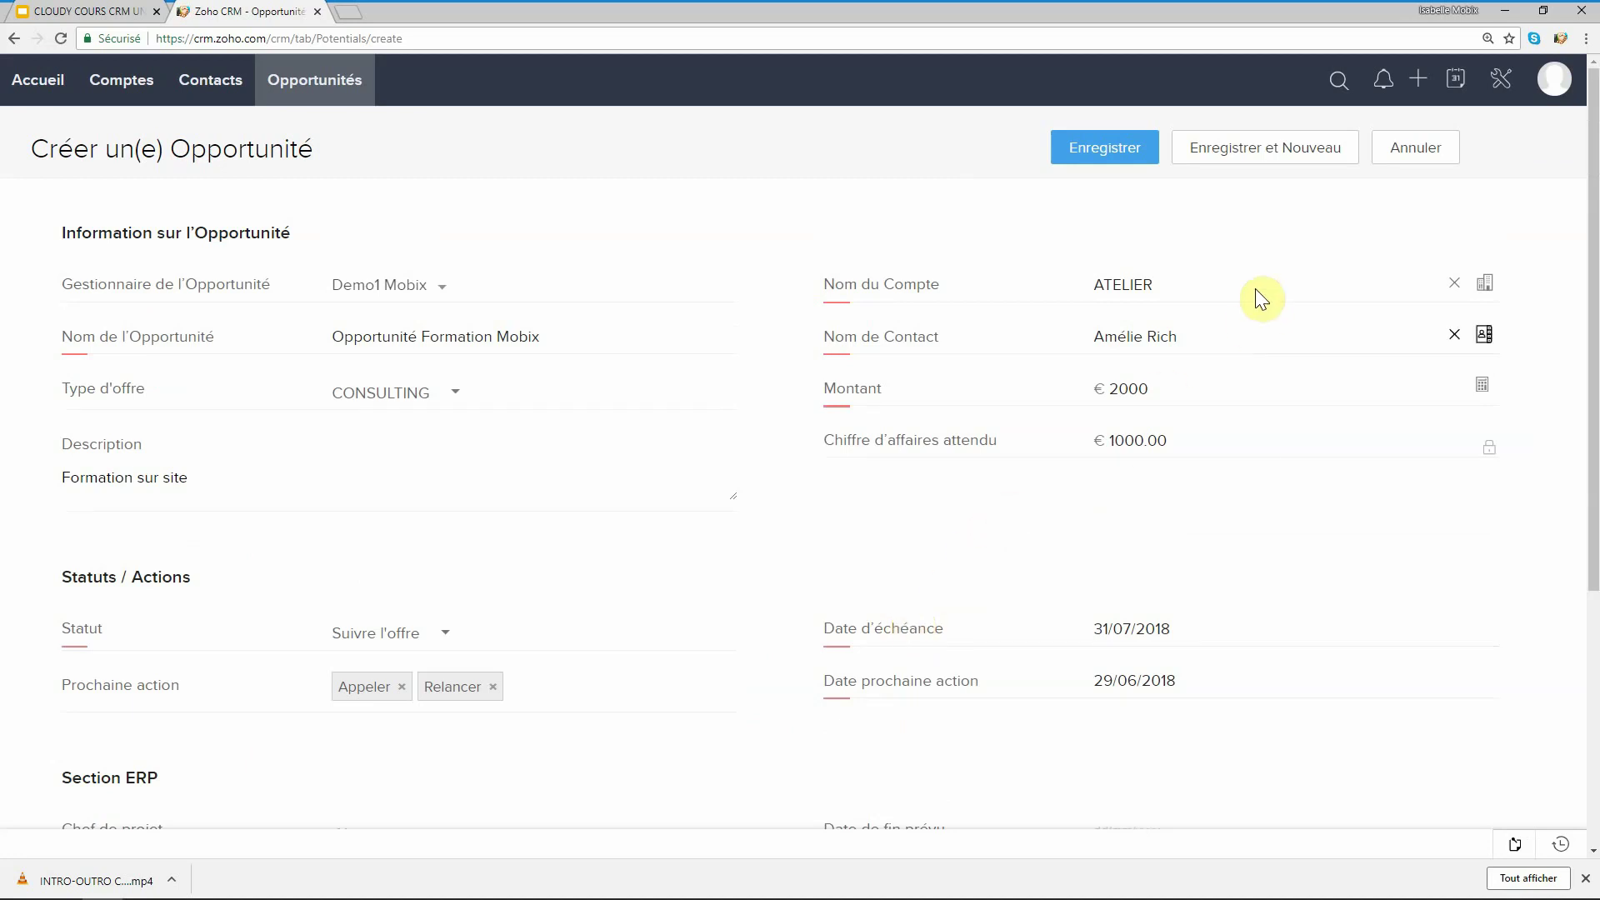
{"action": "left_click", "coordinate": [1109, 152]}
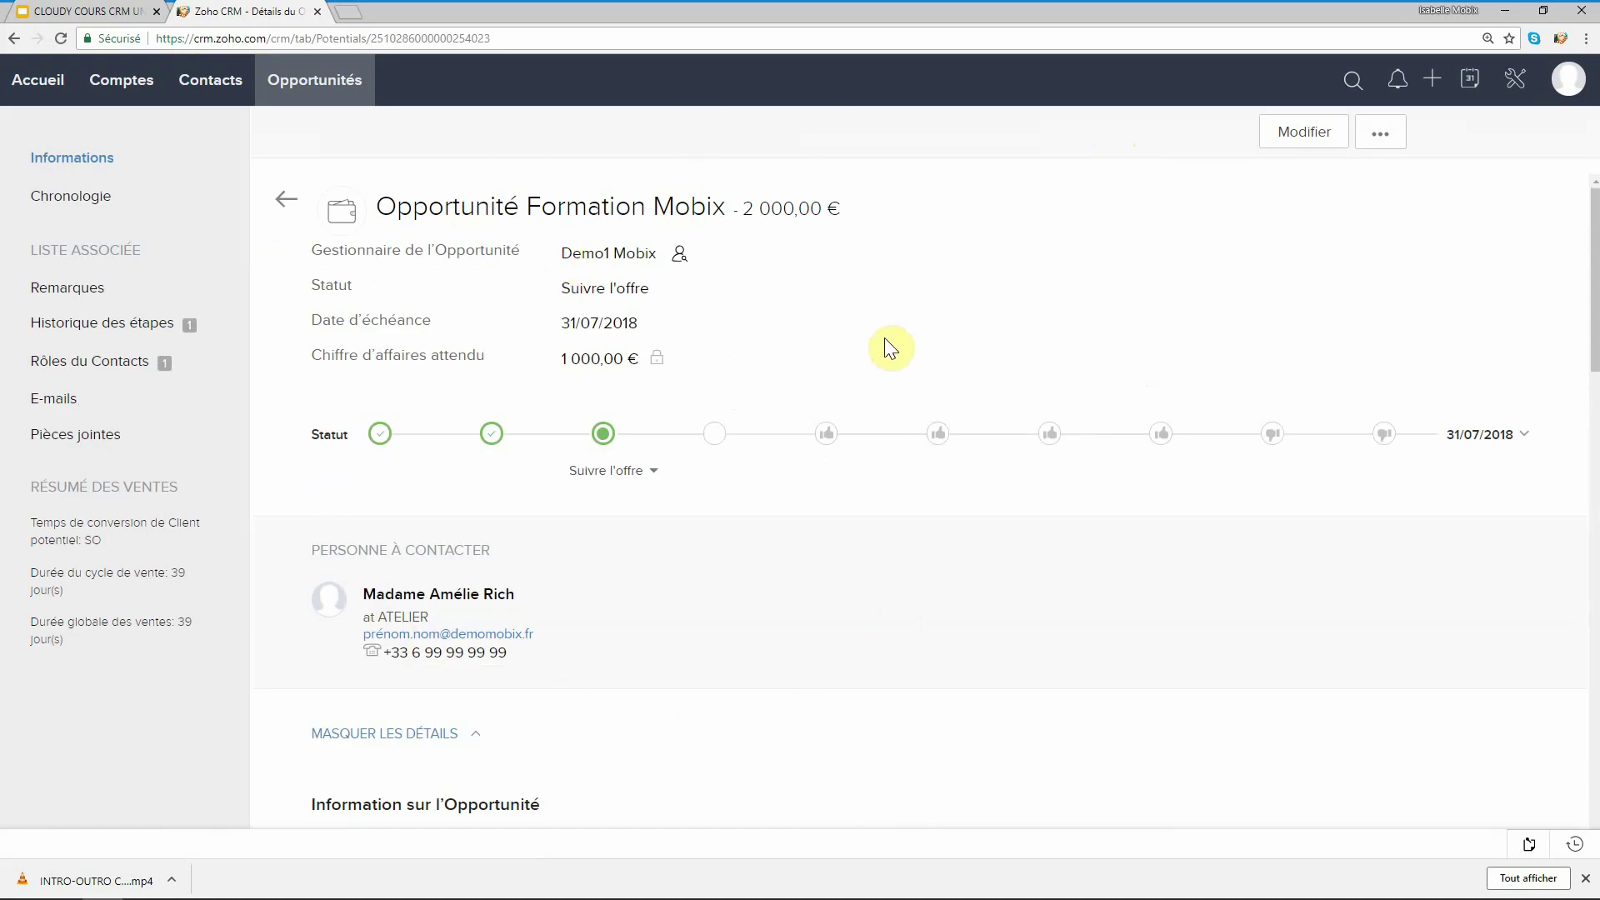
{"action": "scroll", "coordinate": [913, 342], "scroll_direction": "down", "scroll_amount": 1}
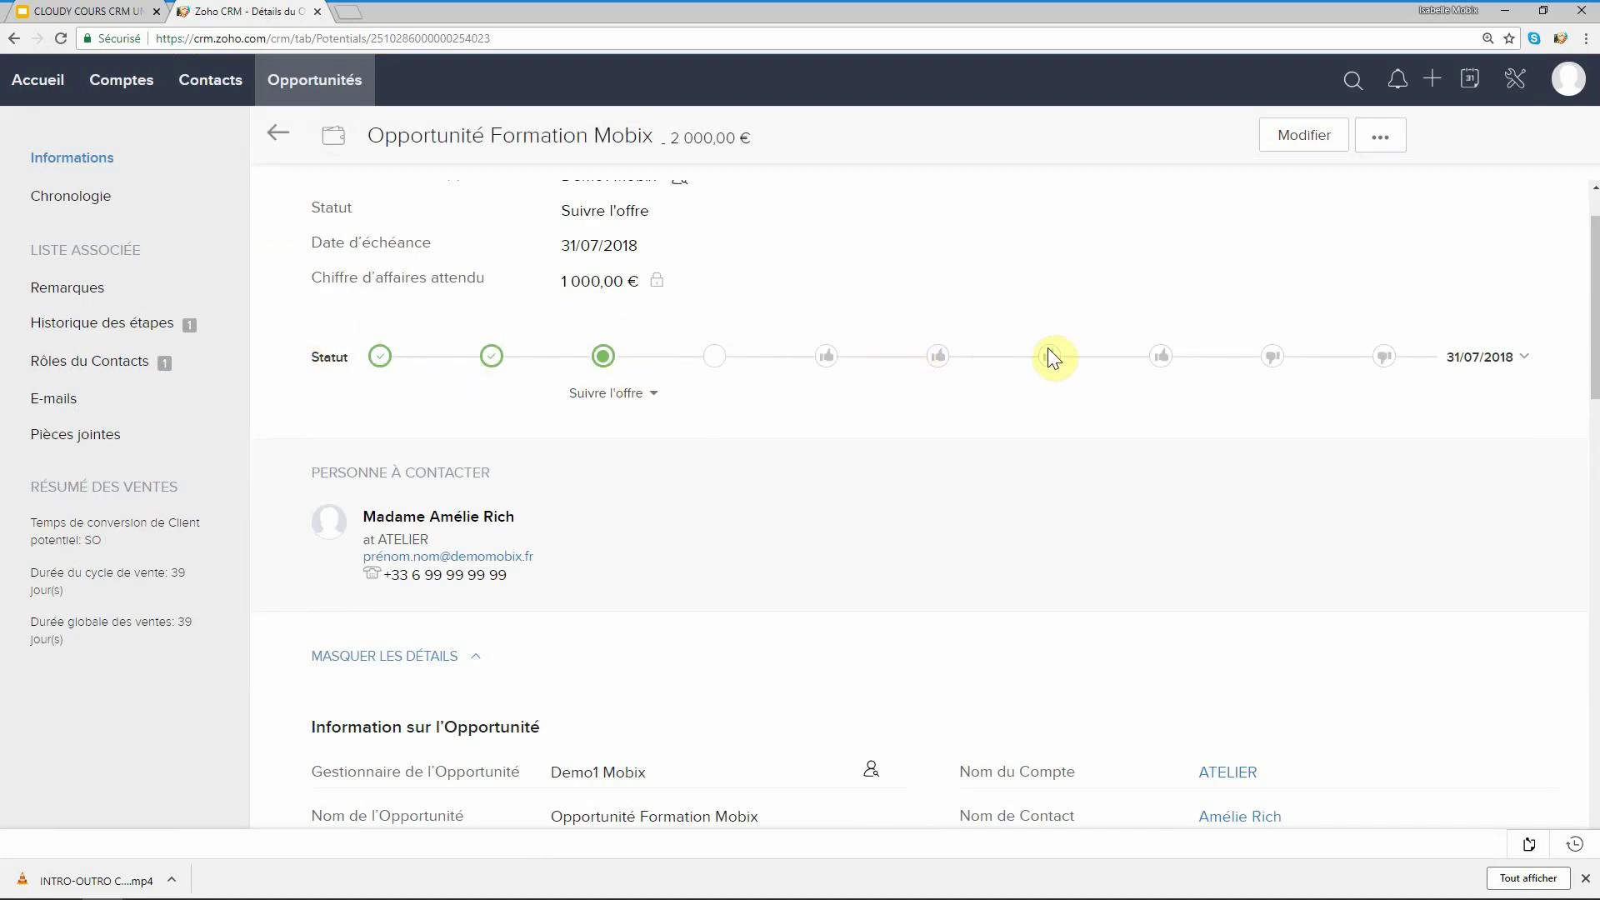
{"action": "scroll", "coordinate": [1087, 558], "scroll_direction": "down", "scroll_amount": 5}
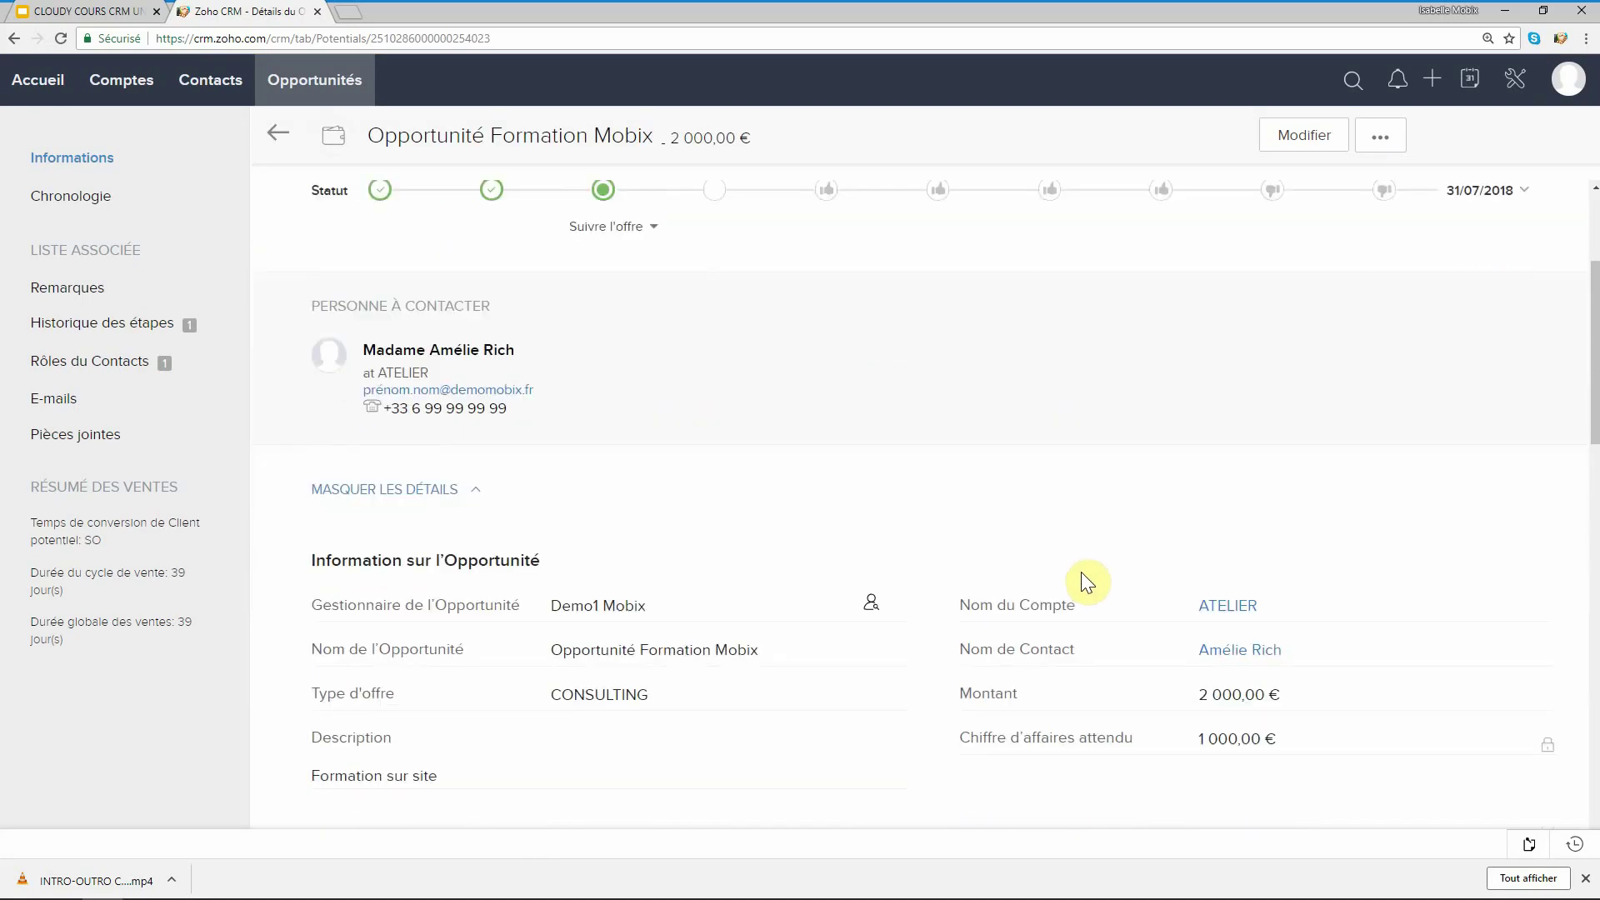
{"action": "scroll", "coordinate": [1087, 573], "scroll_direction": "down", "scroll_amount": 1}
{"action": "scroll", "coordinate": [1089, 574], "scroll_direction": "up", "scroll_amount": 7}
- Return to the list of opportunities and switch it to the "Mes Opportunités" view
{"action": "left_click", "coordinate": [314, 84]}
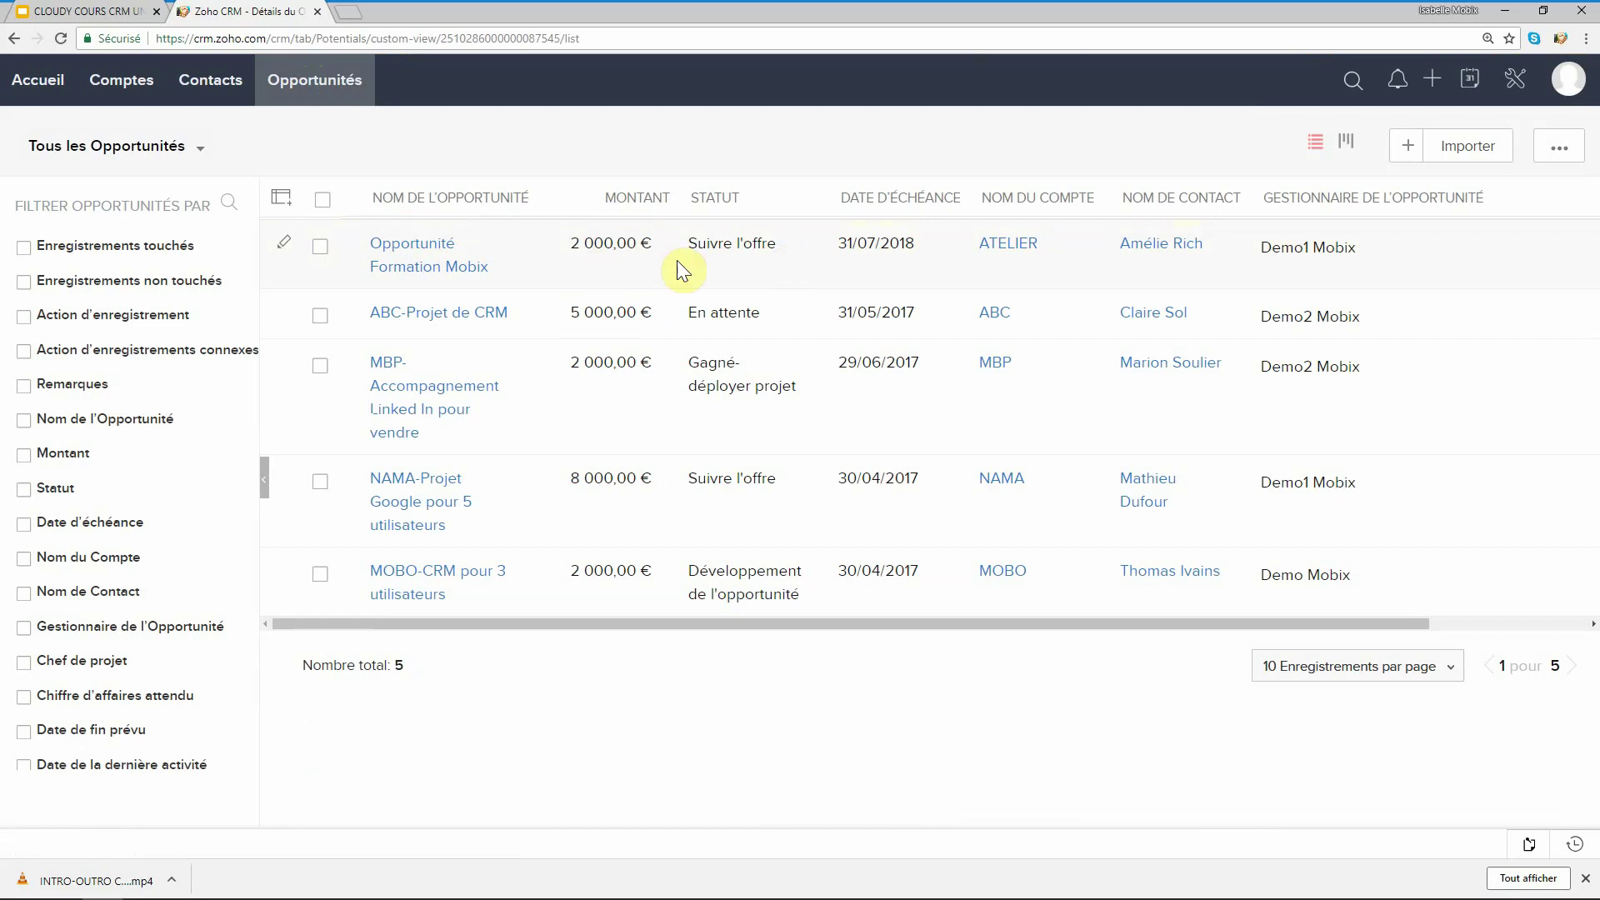
{"action": "mouse_move", "coordinate": [198, 151]}
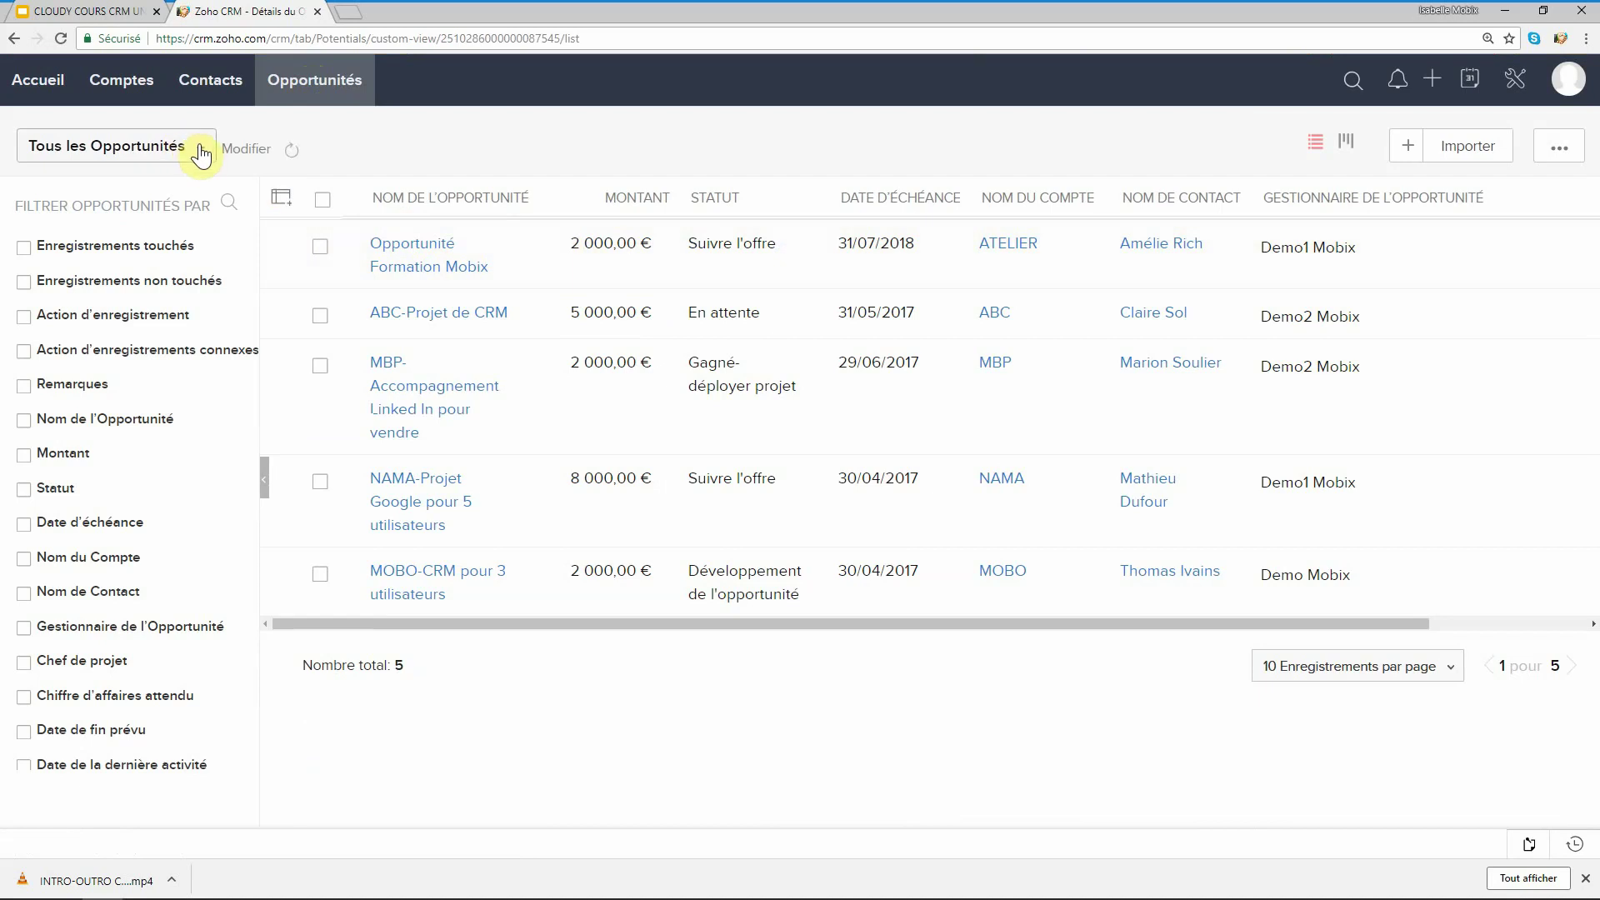
{"action": "left_click", "coordinate": [200, 153]}
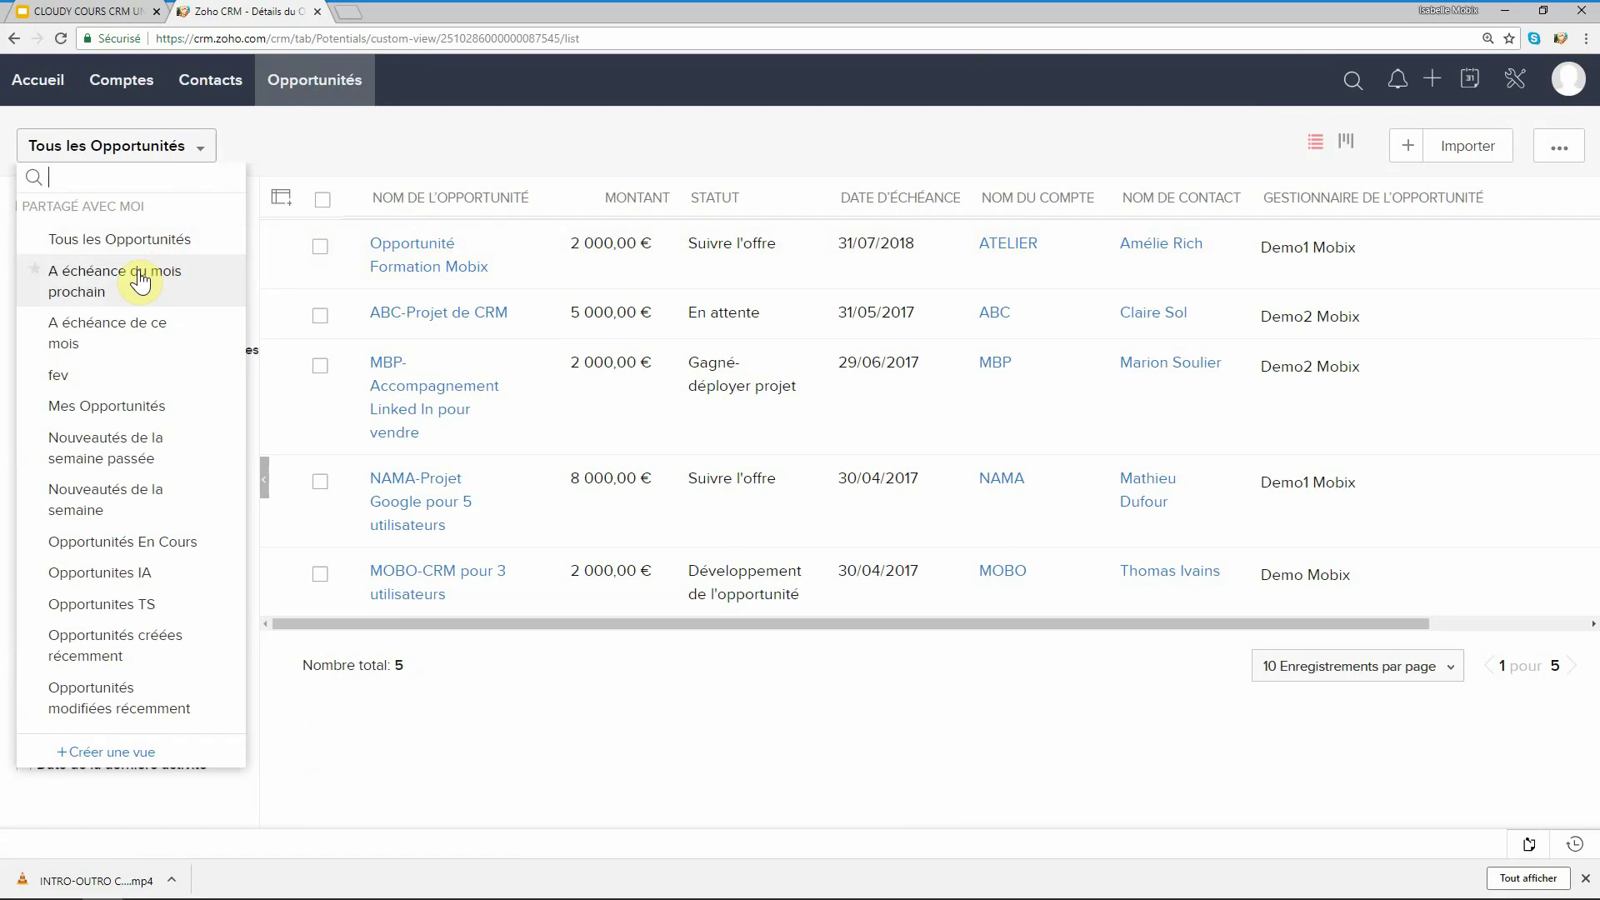
{"action": "left_click", "coordinate": [133, 405]}
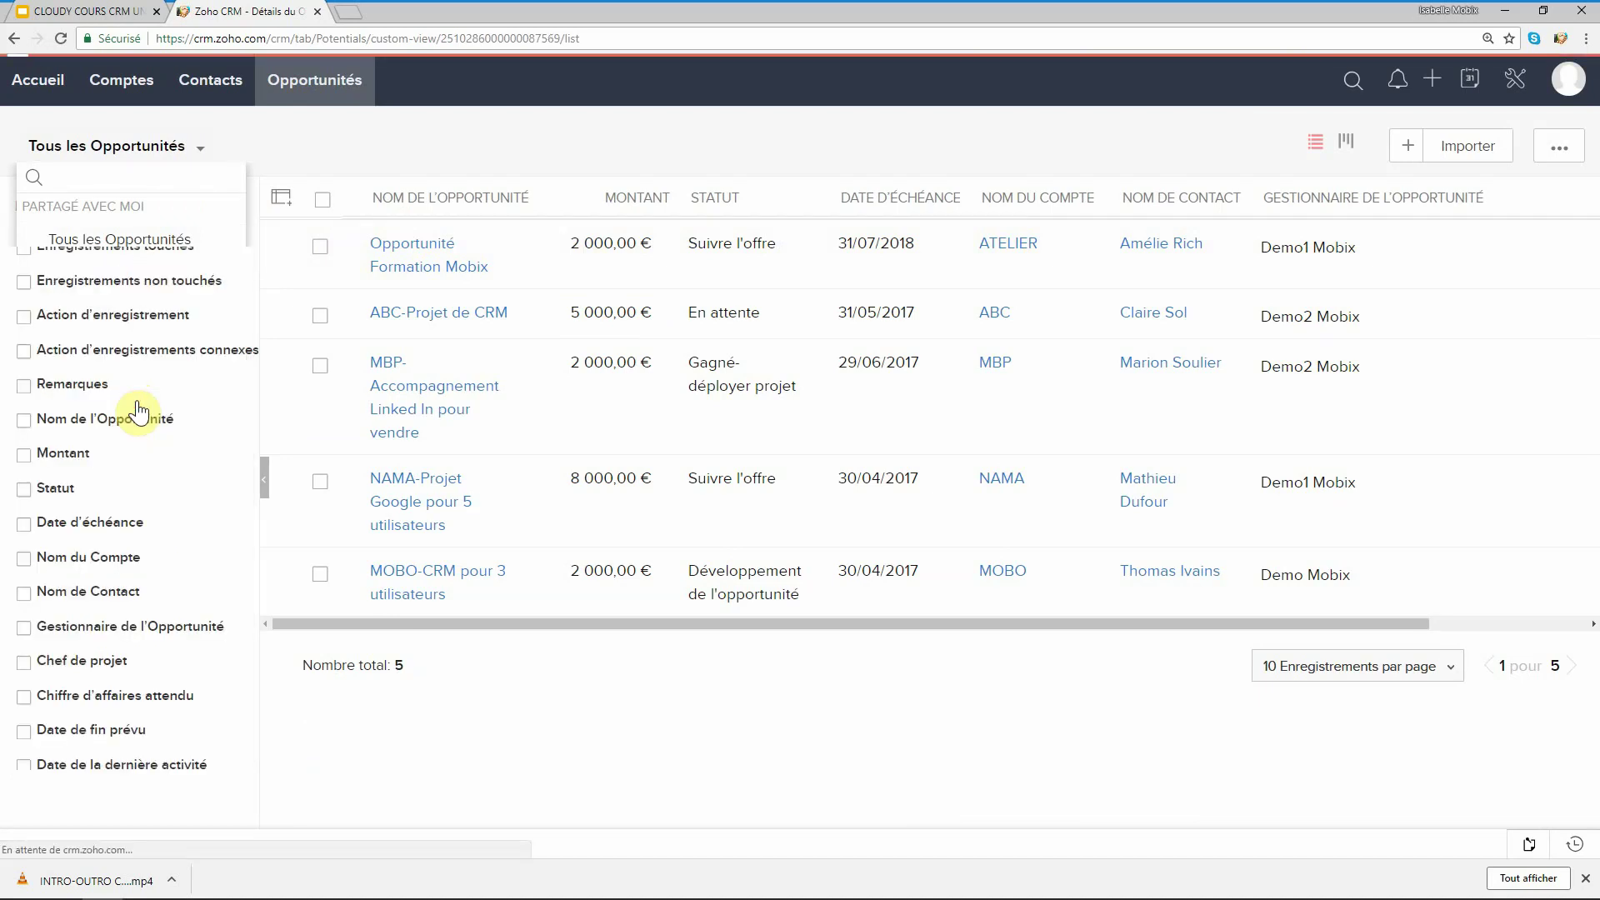